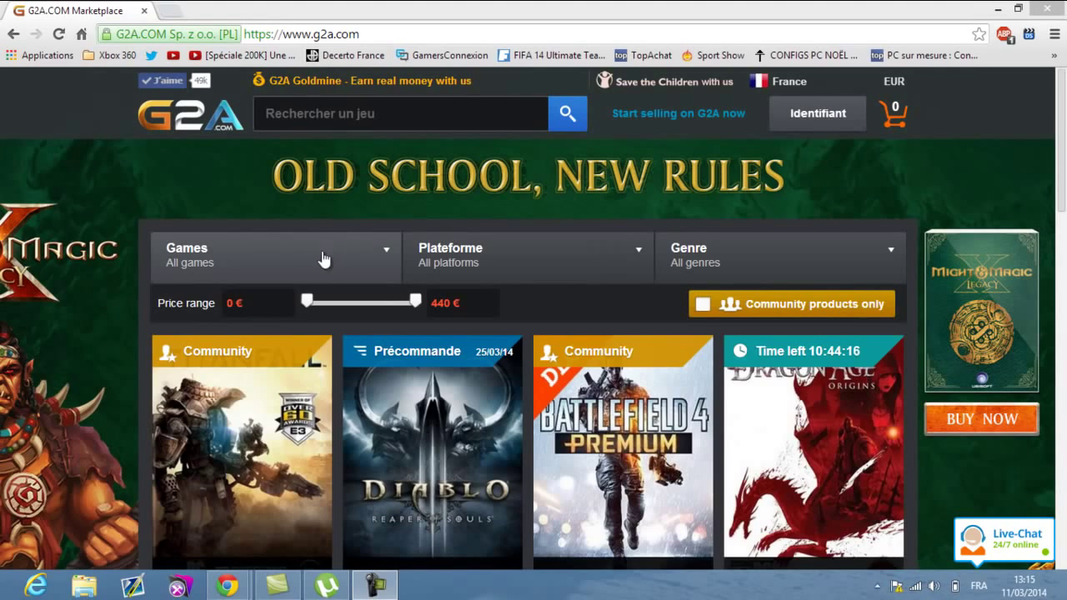
# - Browse the game offers on the marketplace home page and open the Xbox Live 13 Months GOLD subscription card
pyautogui.scroll(-3, 1064, 190)
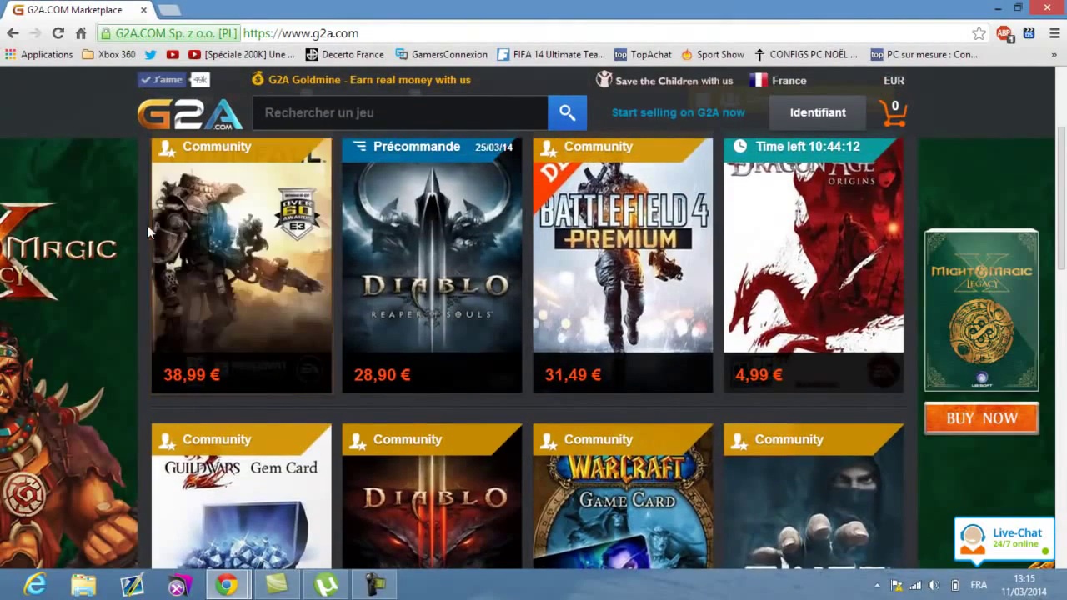
pyautogui.scroll(-3, 1050, 335)
pyautogui.scroll(-1, 1050, 335)
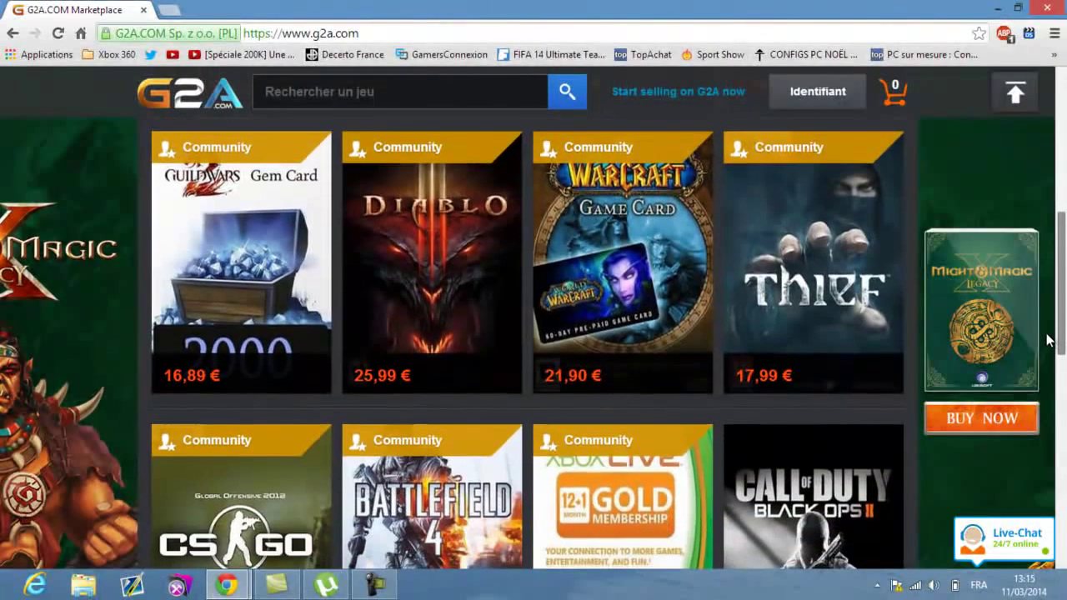
pyautogui.scroll(-3, 1048, 340)
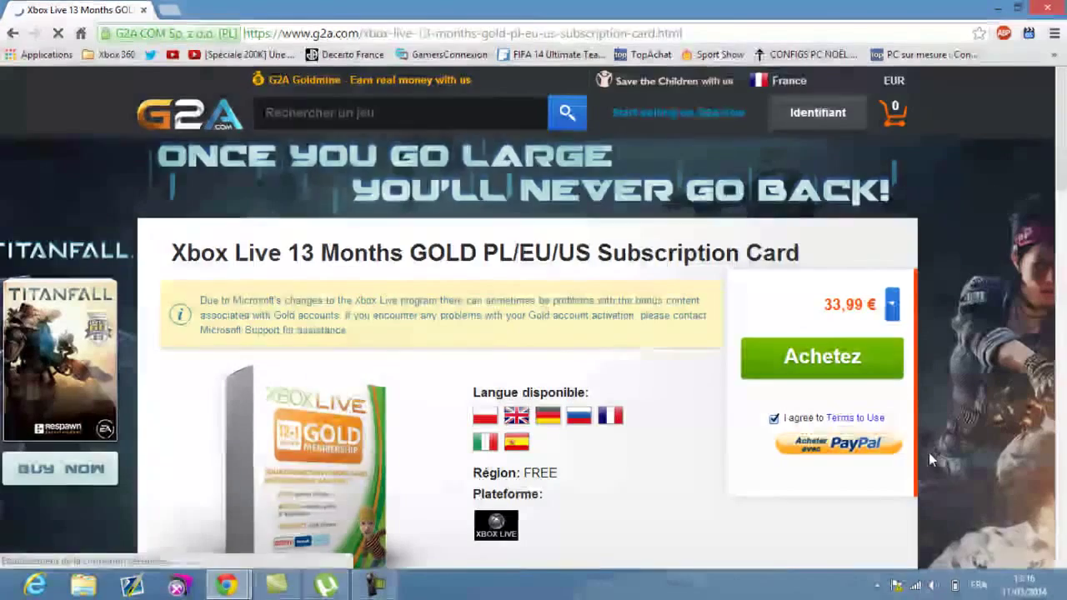
# - Look over the Xbox Live GOLD card's product page, including its gallery and purchase options
pyautogui.scroll(-3, 928, 452)
pyautogui.scroll(-3, 1061, 213)
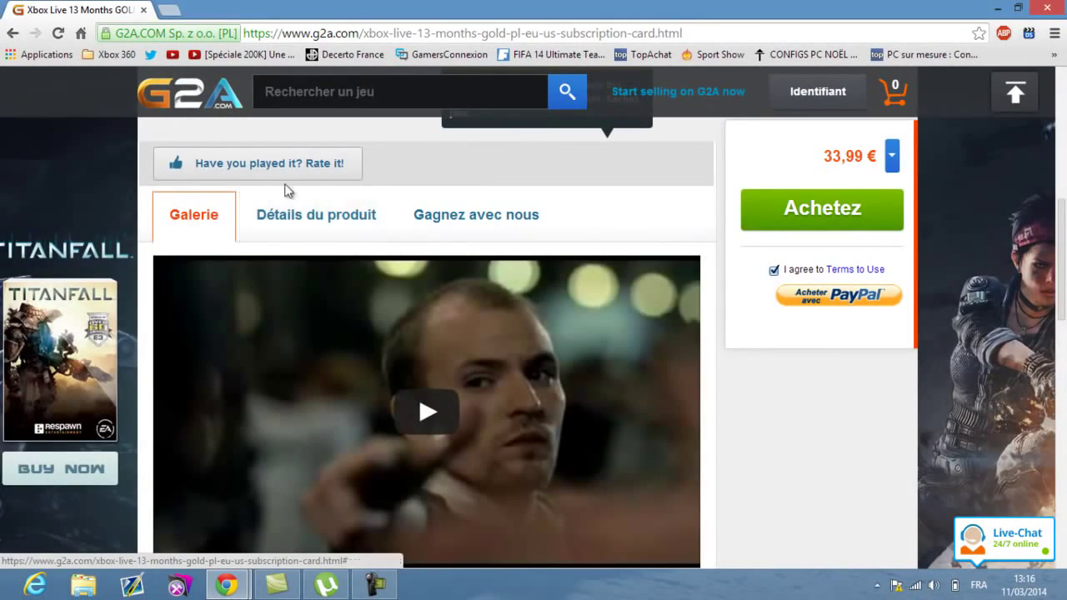
pyautogui.scroll(6, 196, 96)
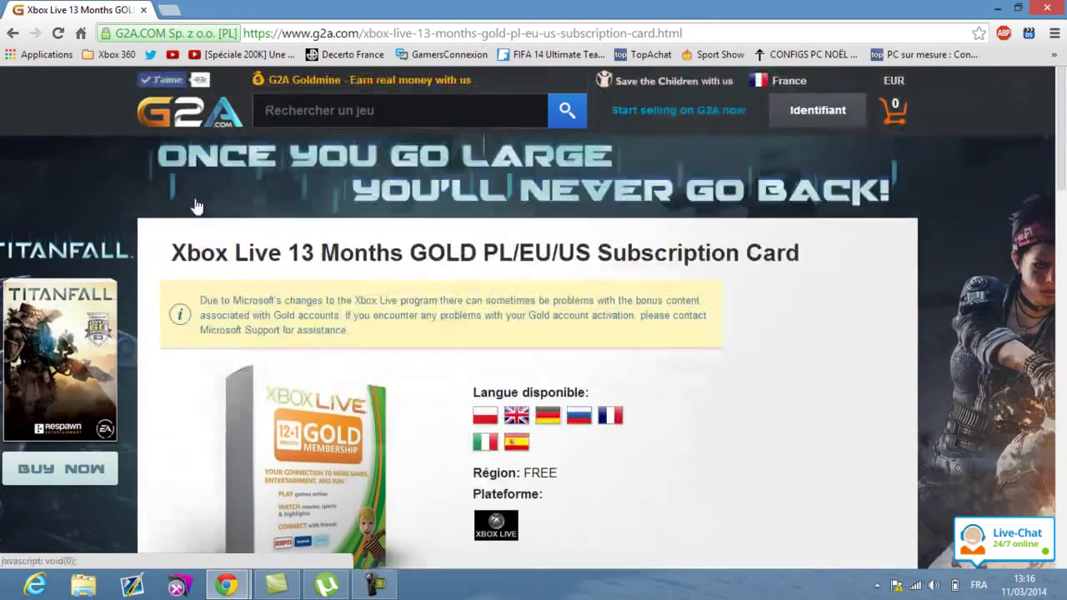
# - Open the G2A Goldmine page and filter the top earners statistics to yesterday (Hier)
pyautogui.click(334, 84)
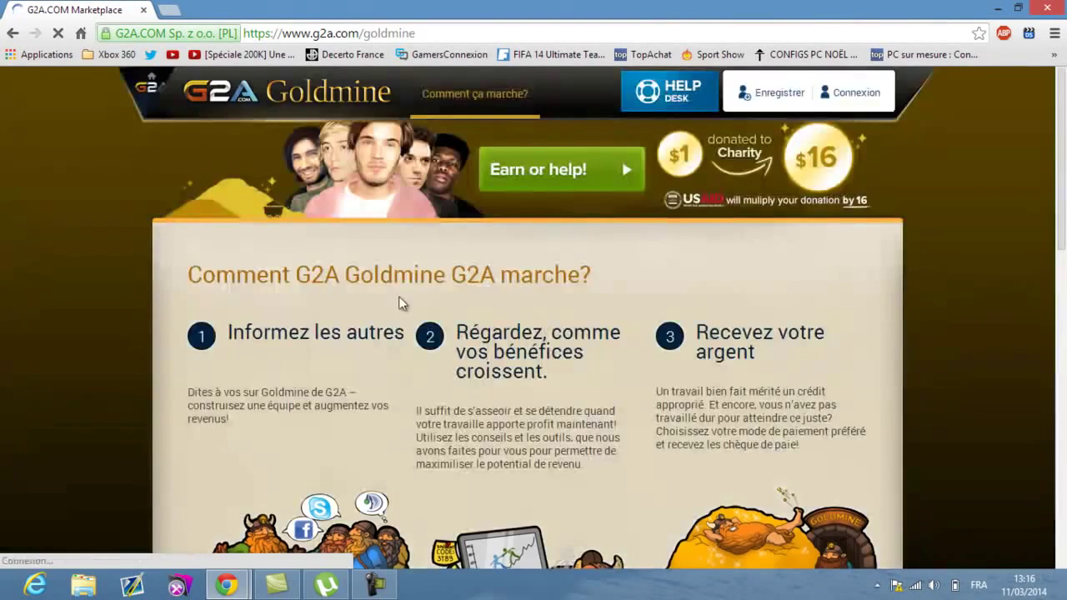
pyautogui.scroll(-1, 538, 333)
pyautogui.scroll(-5, 538, 333)
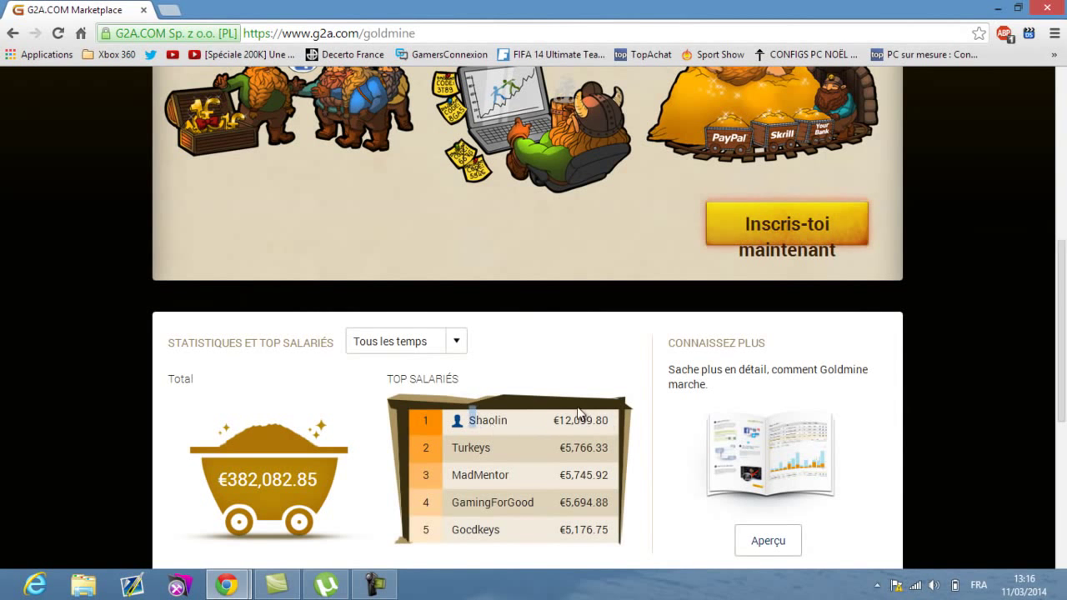
pyautogui.click(437, 351)
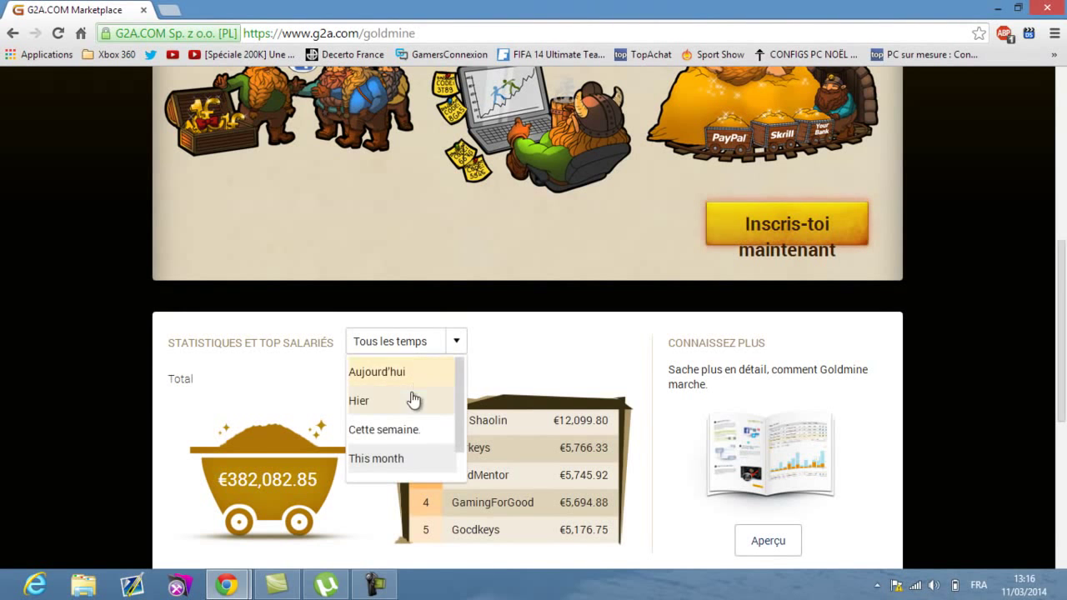
pyautogui.click(414, 397)
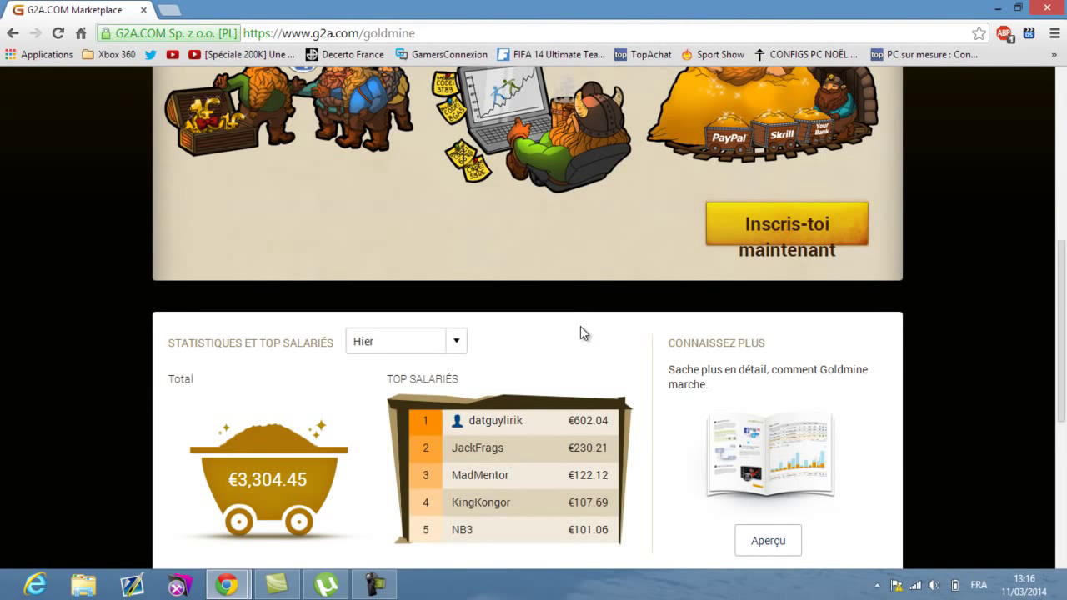
# - View the fields of the Goldmine registration form, and close it without registering
pyautogui.scroll(4, 581, 327)
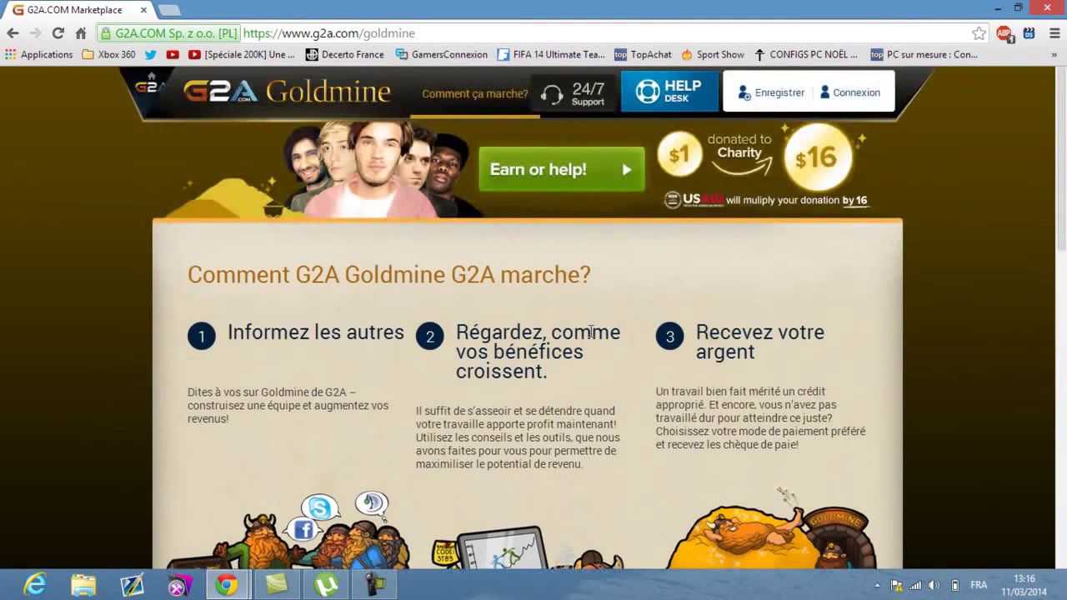
pyautogui.scroll(-3, 590, 331)
pyautogui.click(768, 460)
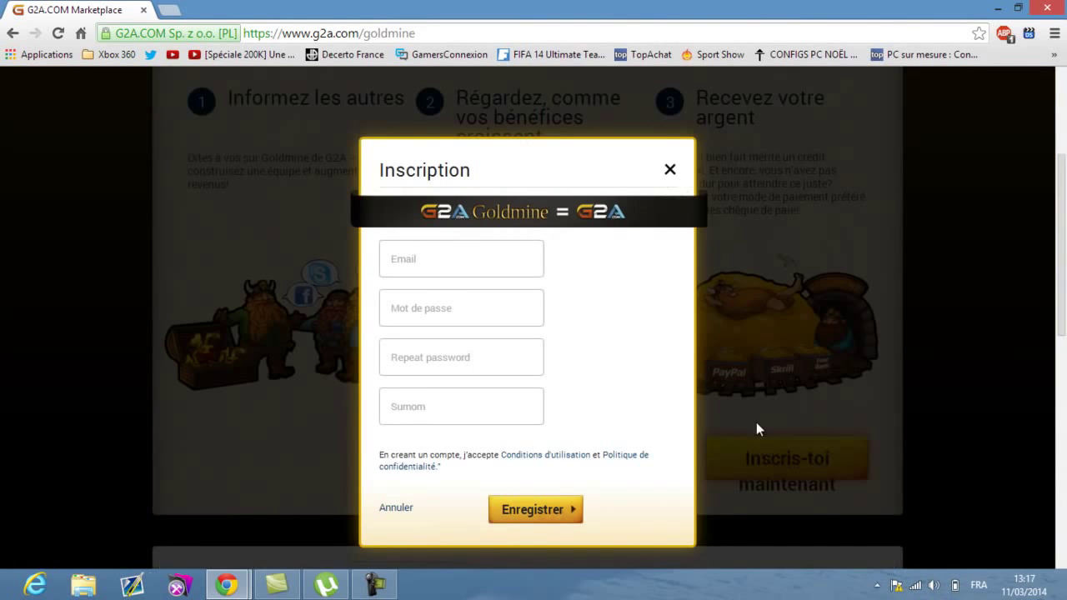
pyautogui.click(415, 259)
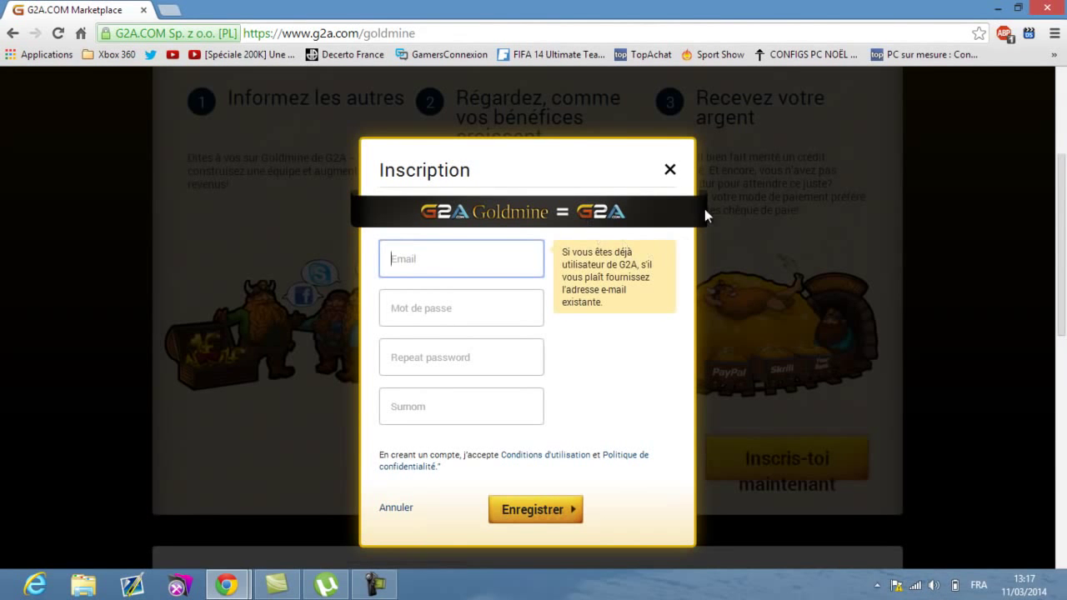
pyautogui.click(670, 172)
# - Log in to the Goldmine account with the account e-mail and password
pyautogui.click(859, 94)
pyautogui.click(477, 296)
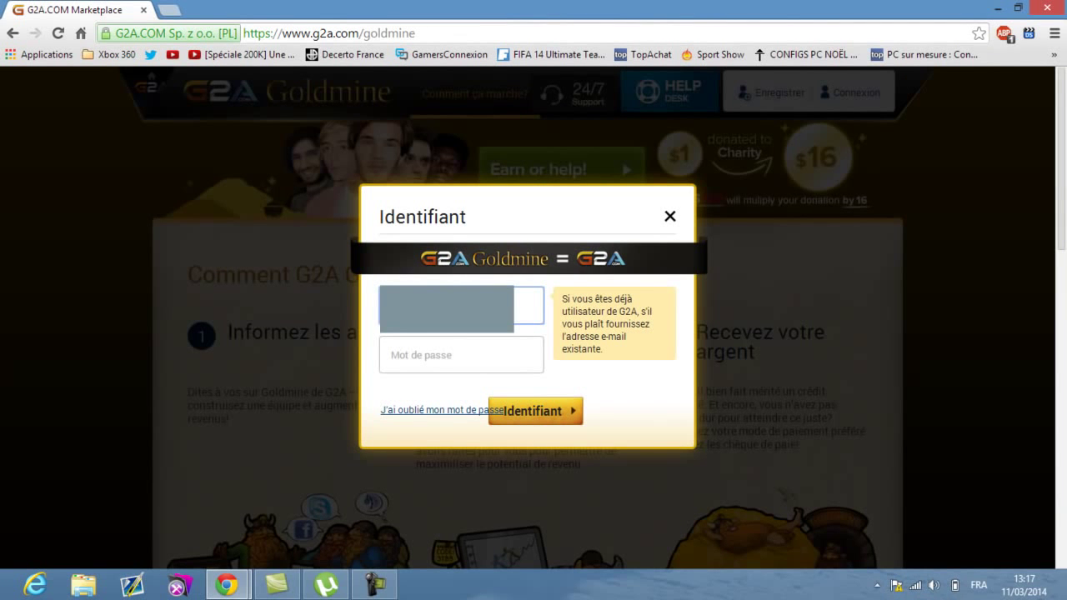
pyautogui.click(392, 355)
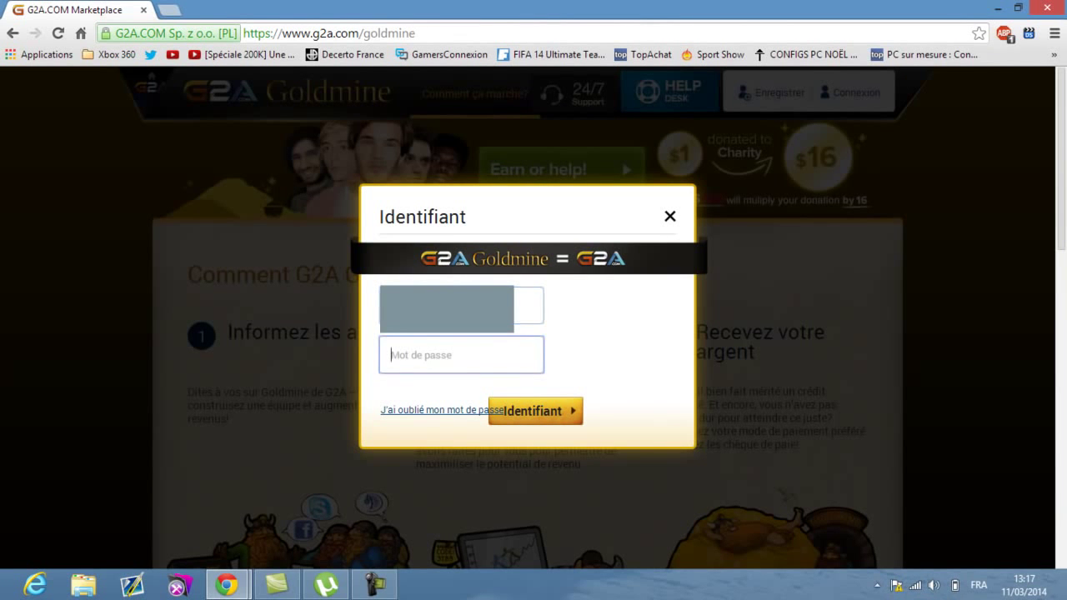
pyautogui.press('Return')
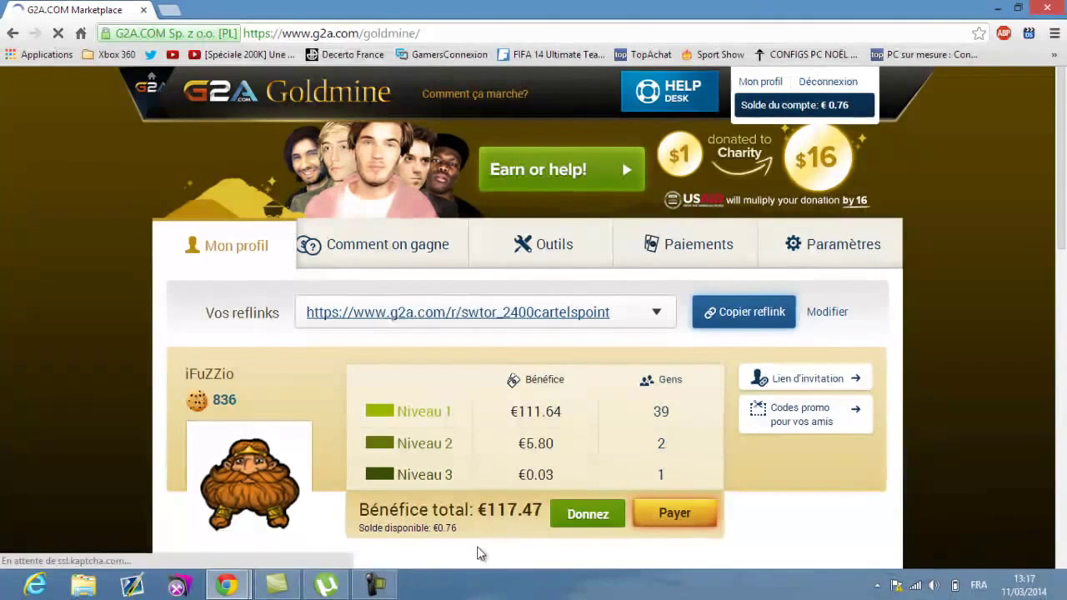
# - Examine the profile's profit per level and the list of this month's completed sales
pyautogui.scroll(-1, 508, 469)
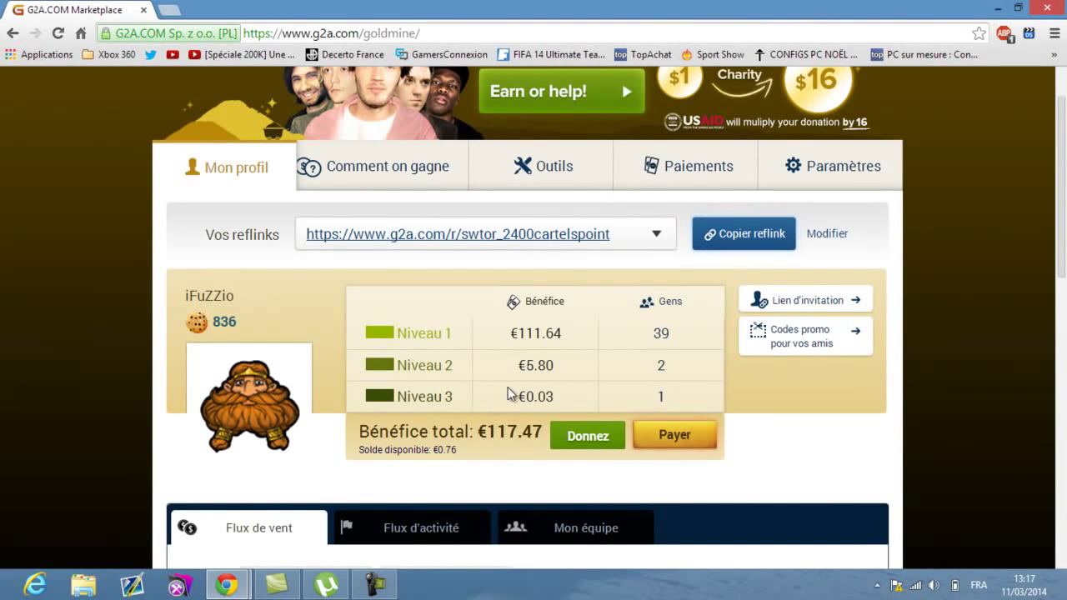
pyautogui.scroll(-4, 511, 393)
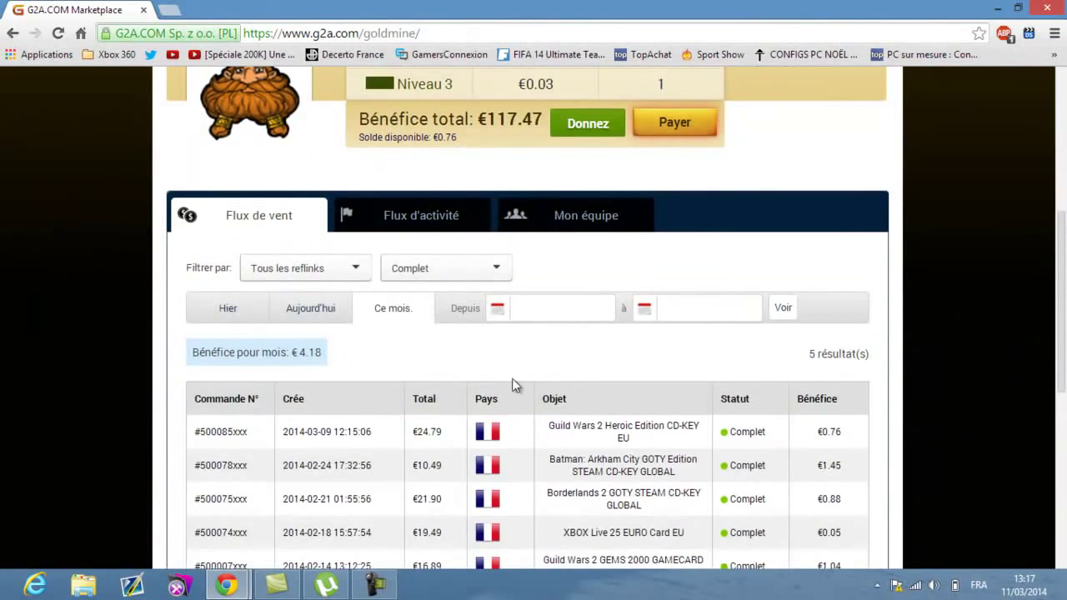
pyautogui.scroll(-2, 494, 355)
pyautogui.scroll(6, 418, 356)
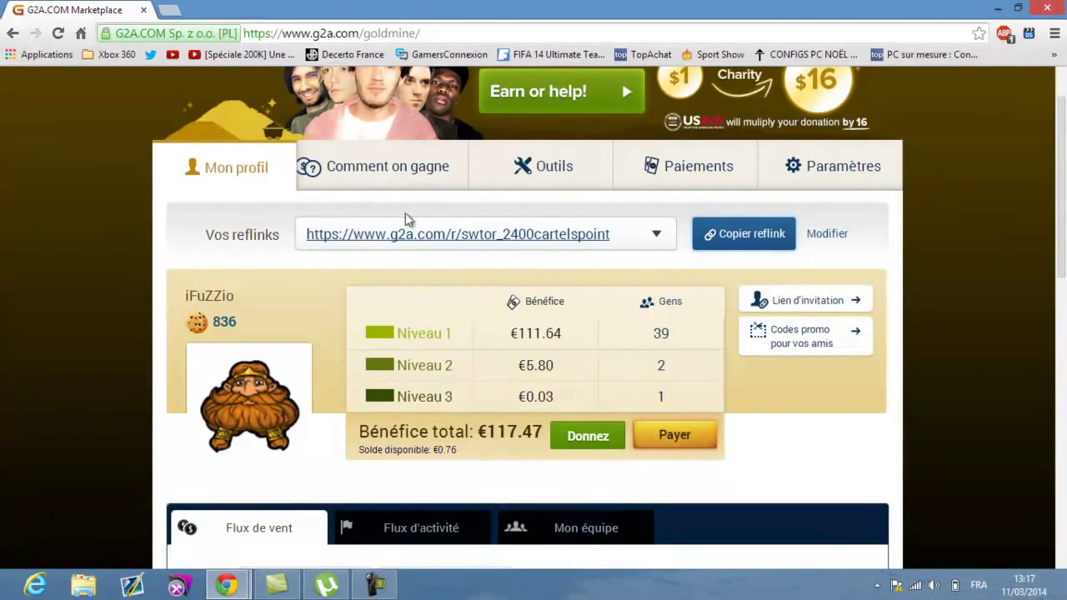
# - Open the Comment on gagne guide and read its Premiers pas lessons about the reflink and building a team
pyautogui.click(388, 177)
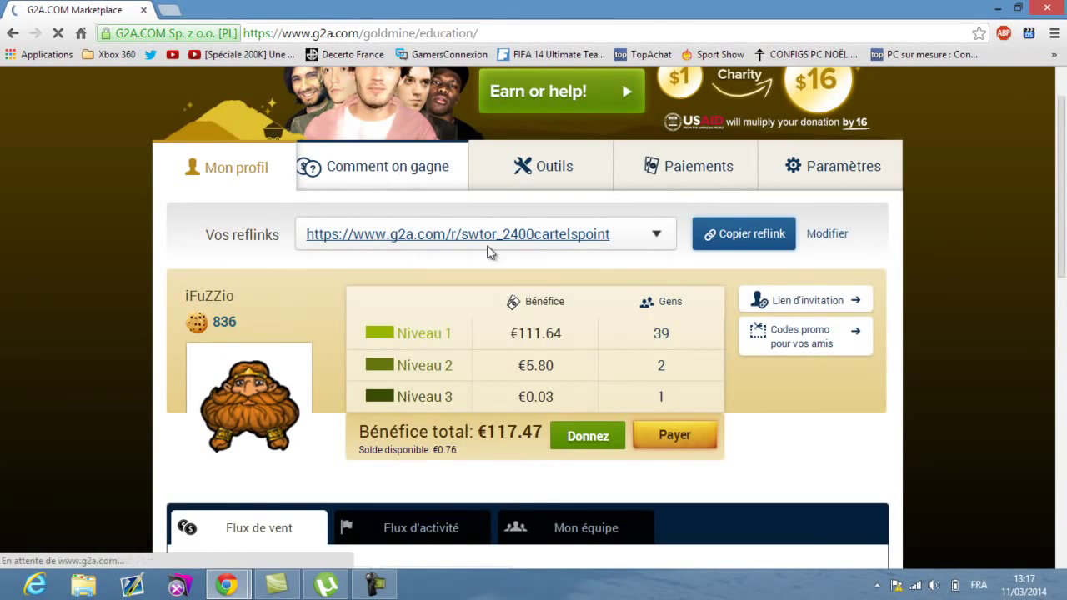
pyautogui.scroll(-10, 496, 397)
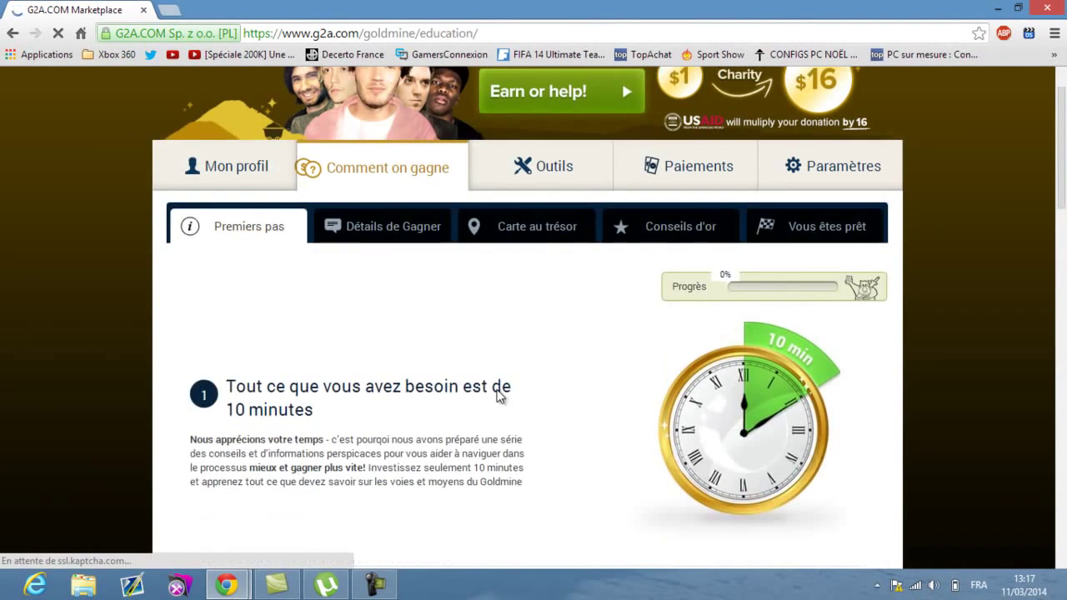
pyautogui.scroll(-4, 360, 258)
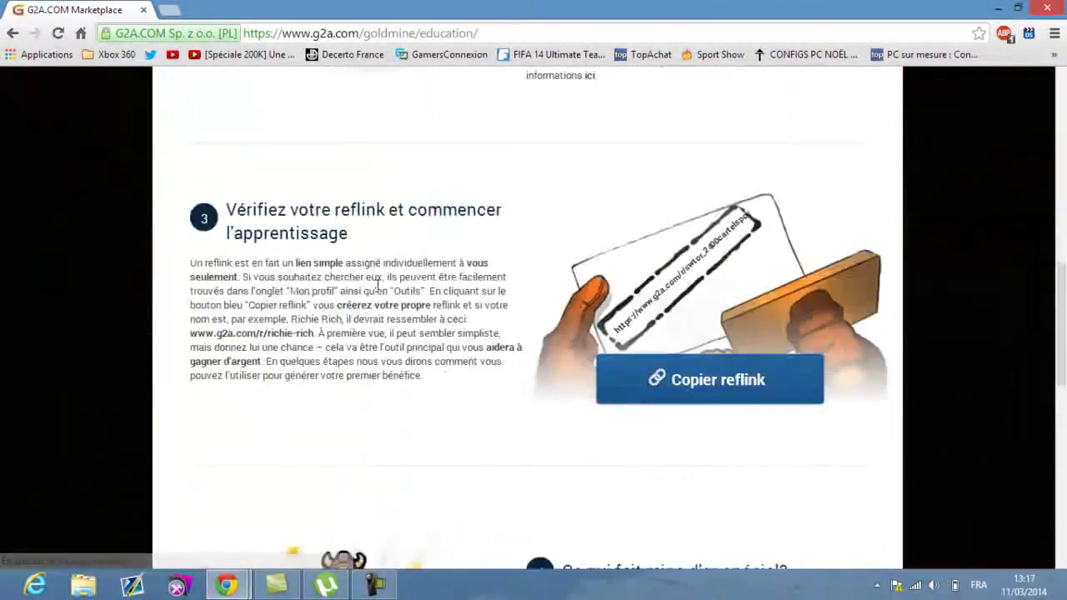
pyautogui.scroll(4, 380, 291)
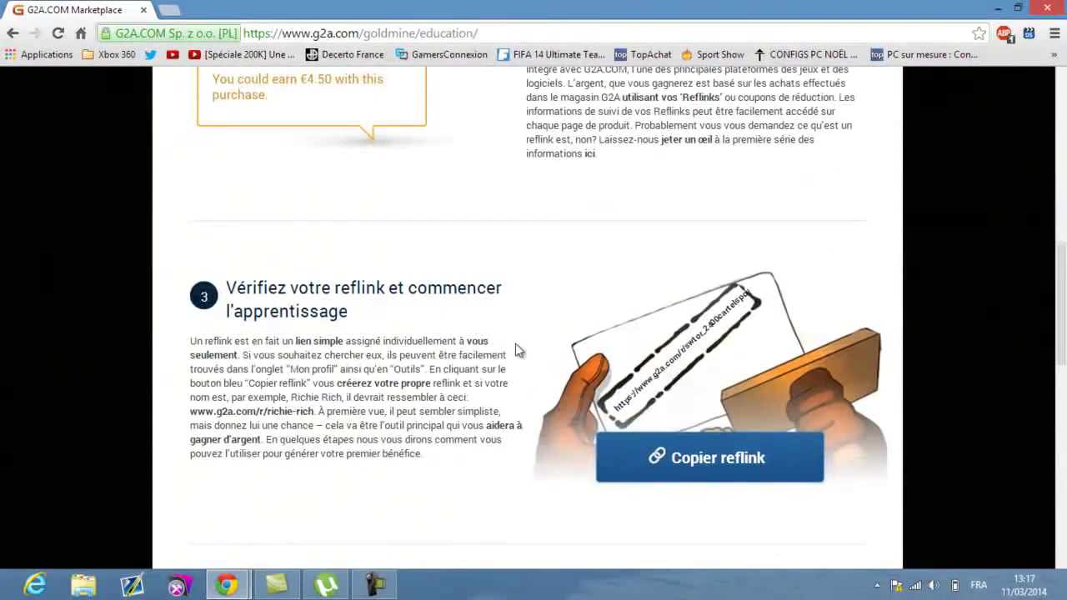
pyautogui.scroll(10, 519, 350)
pyautogui.scroll(-10, 442, 334)
pyautogui.scroll(-3, 483, 316)
pyautogui.scroll(-1, 484, 317)
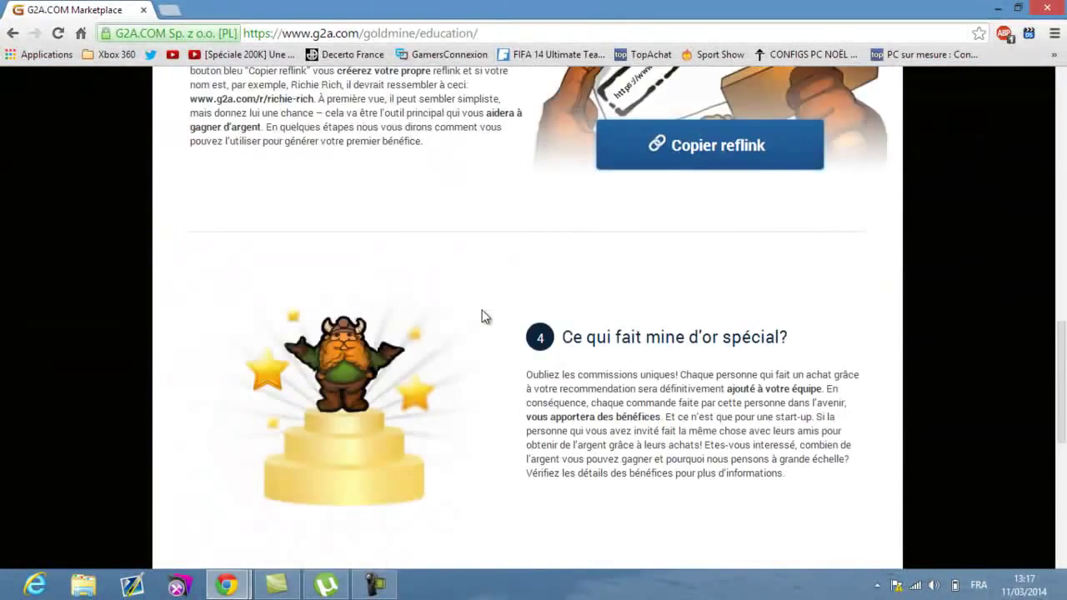
pyautogui.scroll(-3, 483, 317)
# - Continue to the Détails de Gagner lessons and read how cookies and the three team levels generate earnings
pyautogui.click(804, 413)
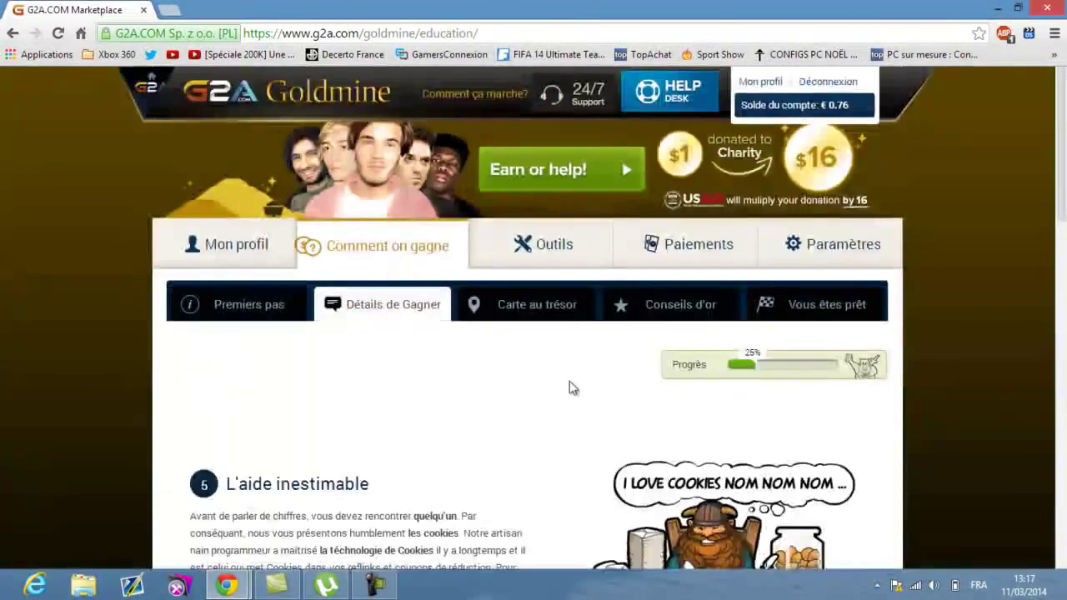
pyautogui.scroll(-4, 567, 387)
pyautogui.scroll(-2, 538, 372)
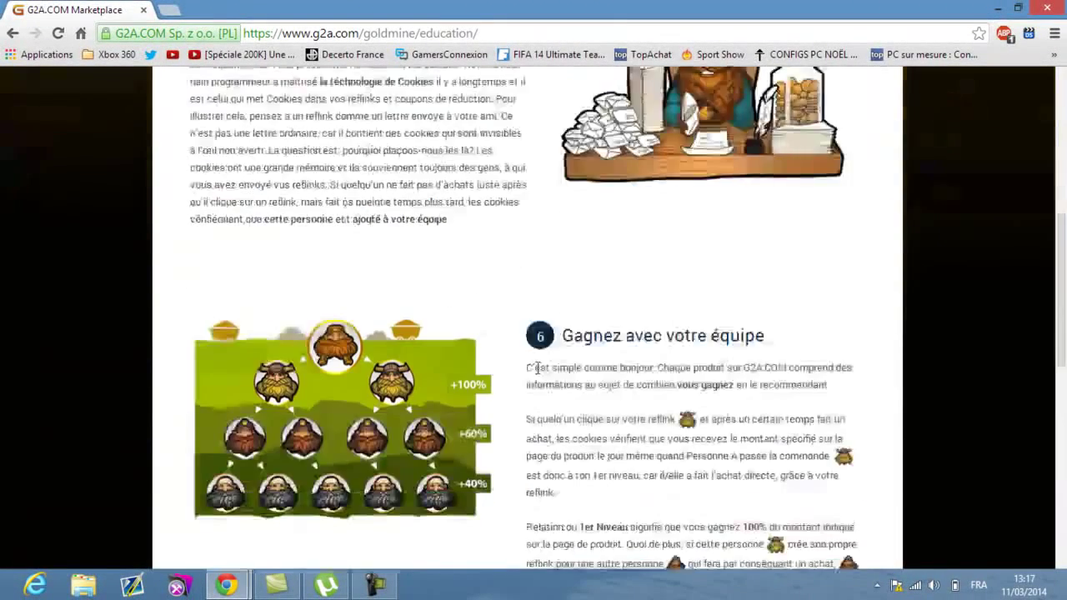
pyautogui.scroll(-2, 538, 367)
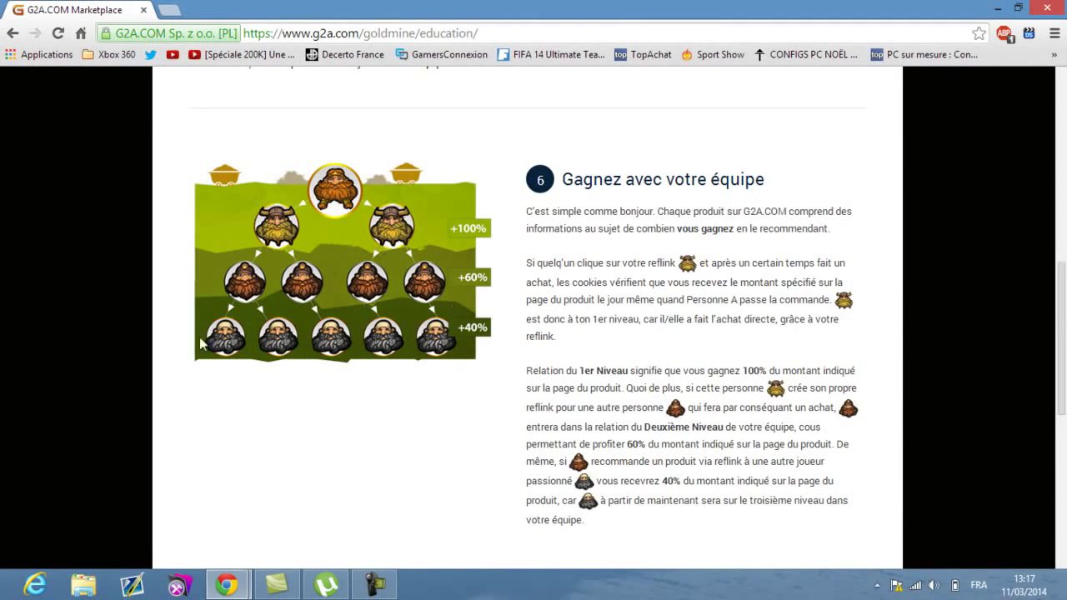
pyautogui.scroll(-2, 674, 404)
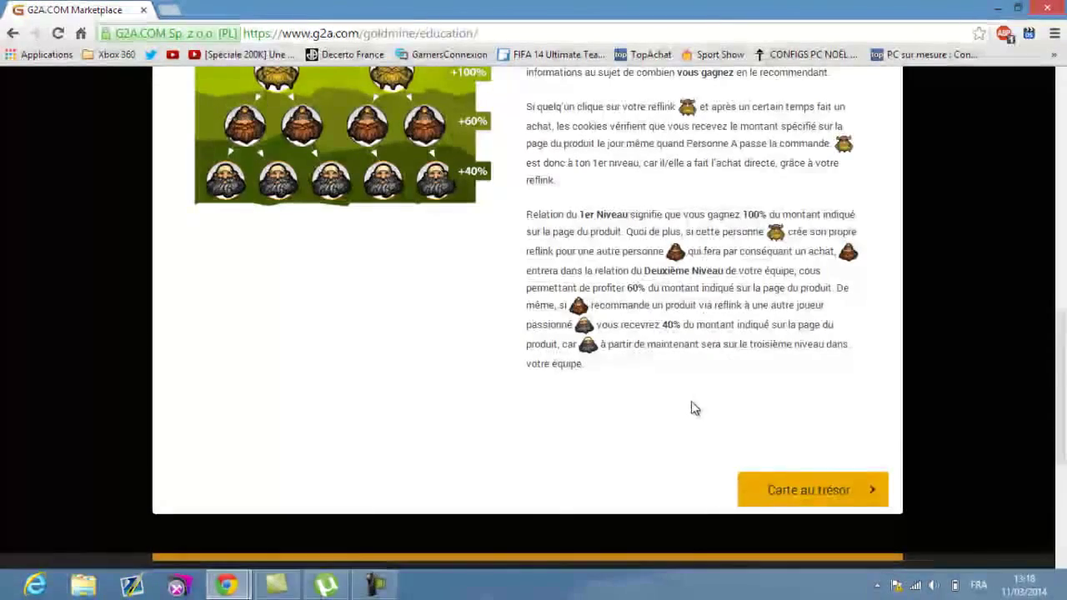
# - Continue to the Carte au trésor lessons and read about earning through social media, forums, games and influencers
pyautogui.click(796, 490)
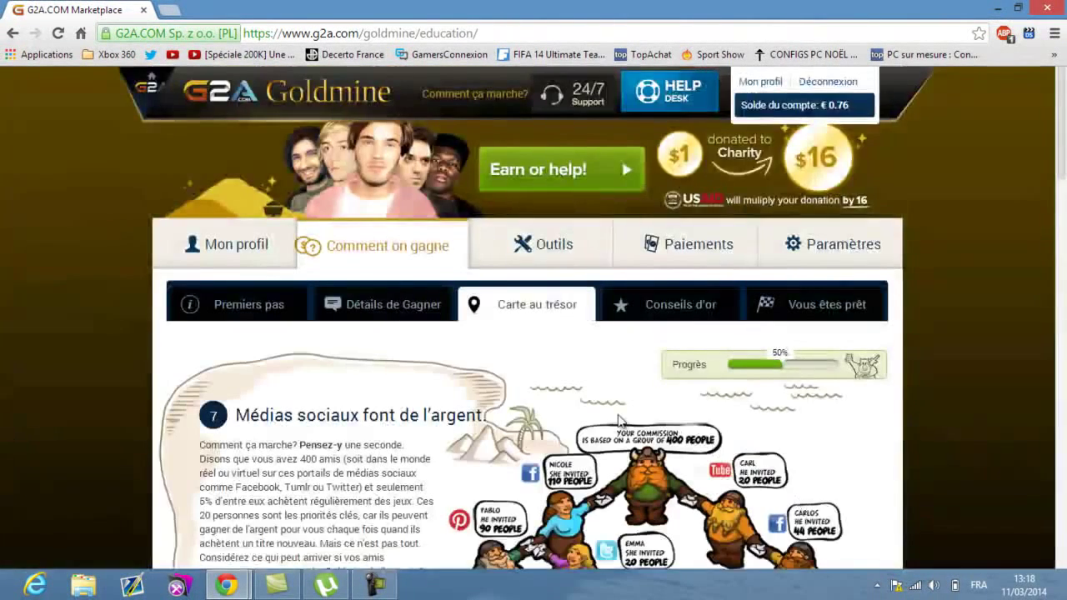
pyautogui.scroll(-2, 621, 421)
pyautogui.scroll(-1, 617, 417)
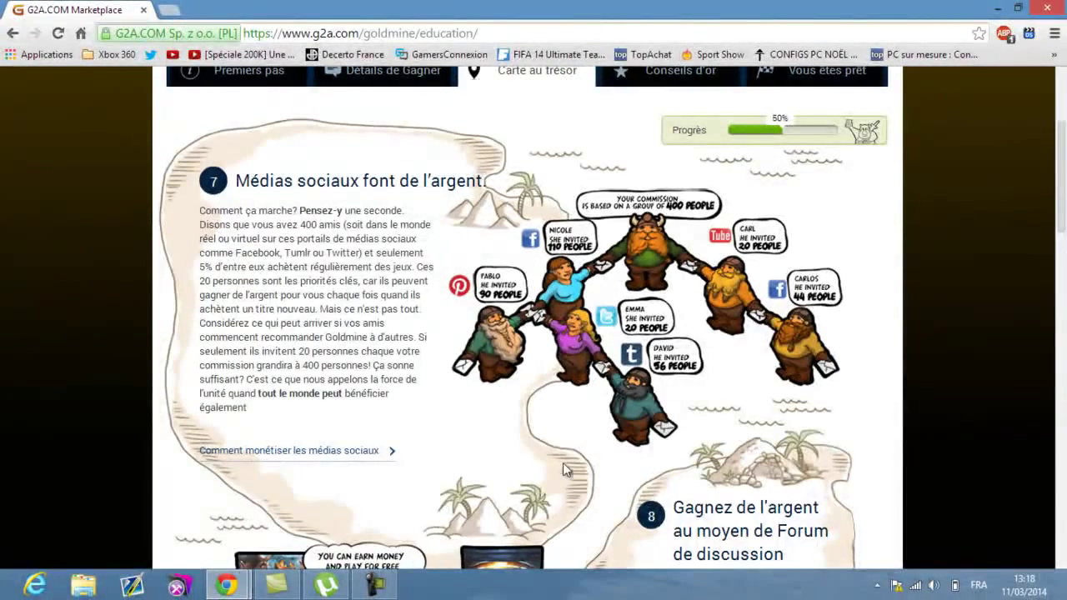
pyautogui.scroll(-4, 563, 462)
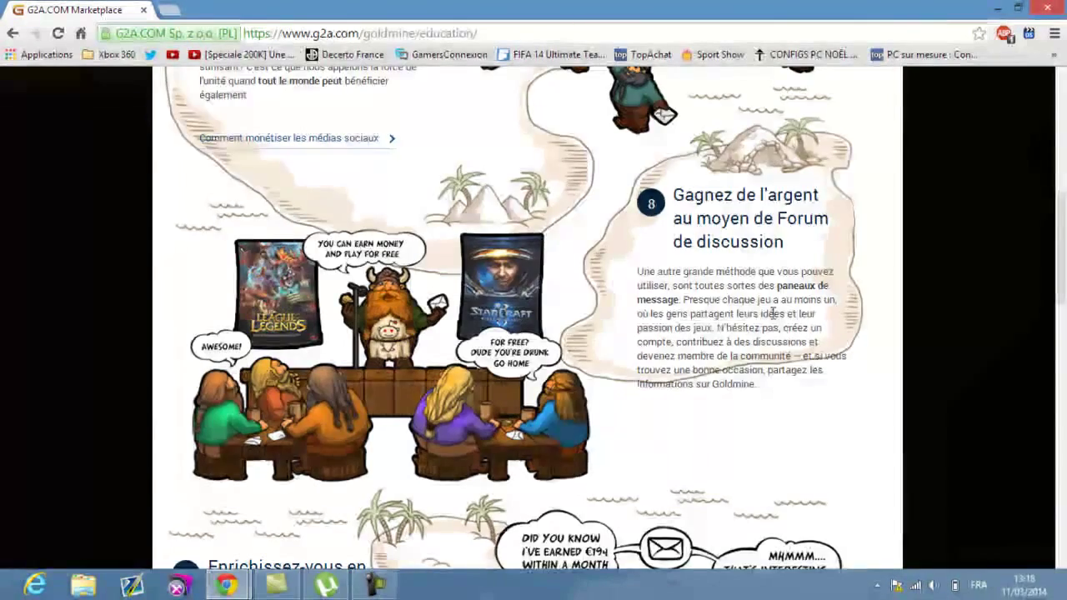
pyautogui.scroll(-3, 740, 275)
pyautogui.scroll(-1, 525, 367)
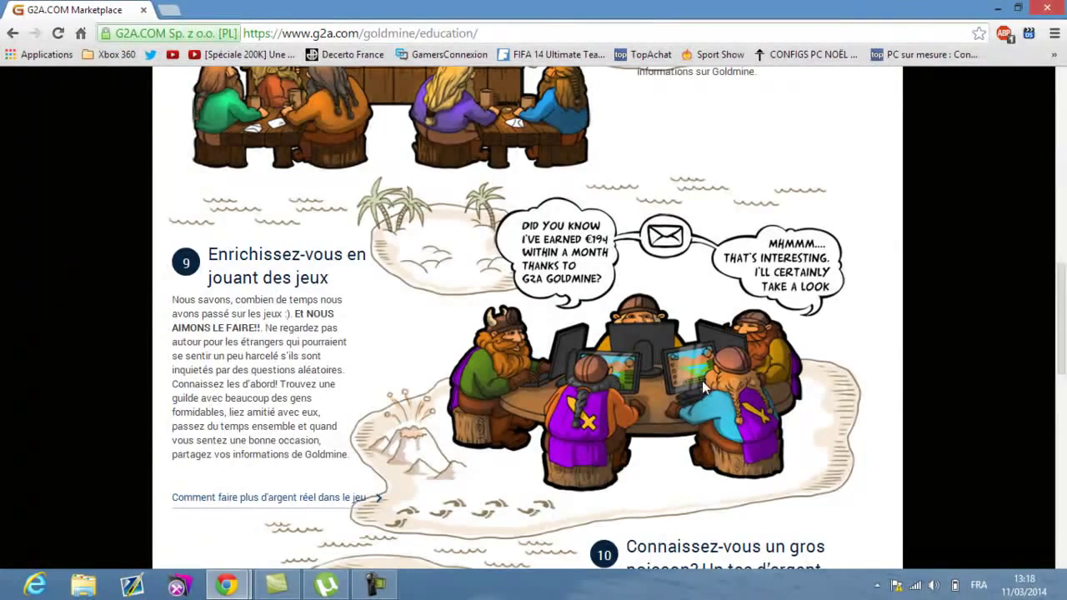
pyautogui.scroll(-2, 704, 387)
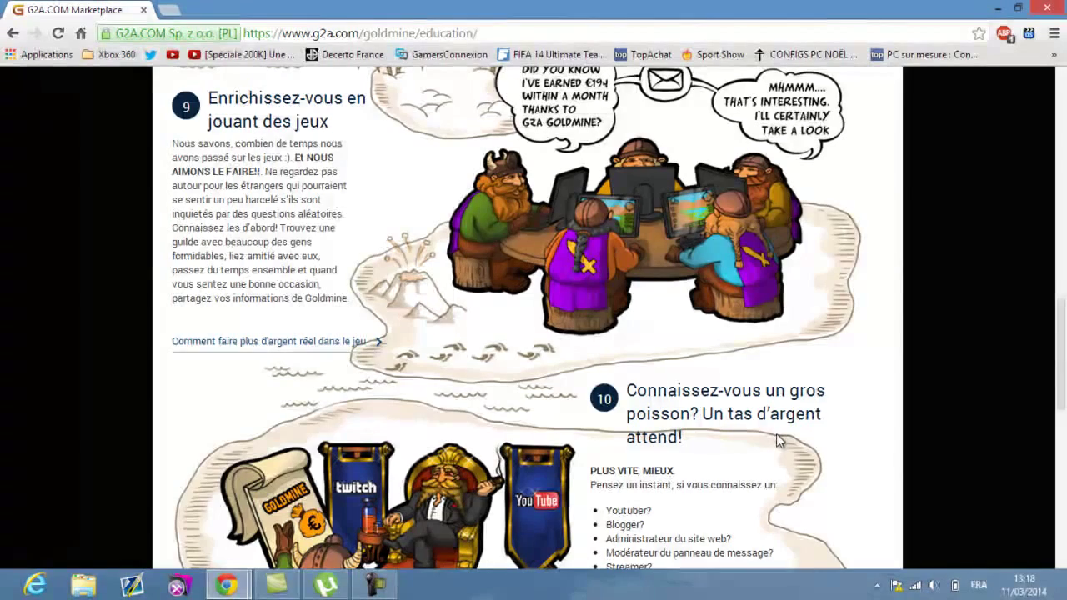
pyautogui.scroll(-3, 712, 421)
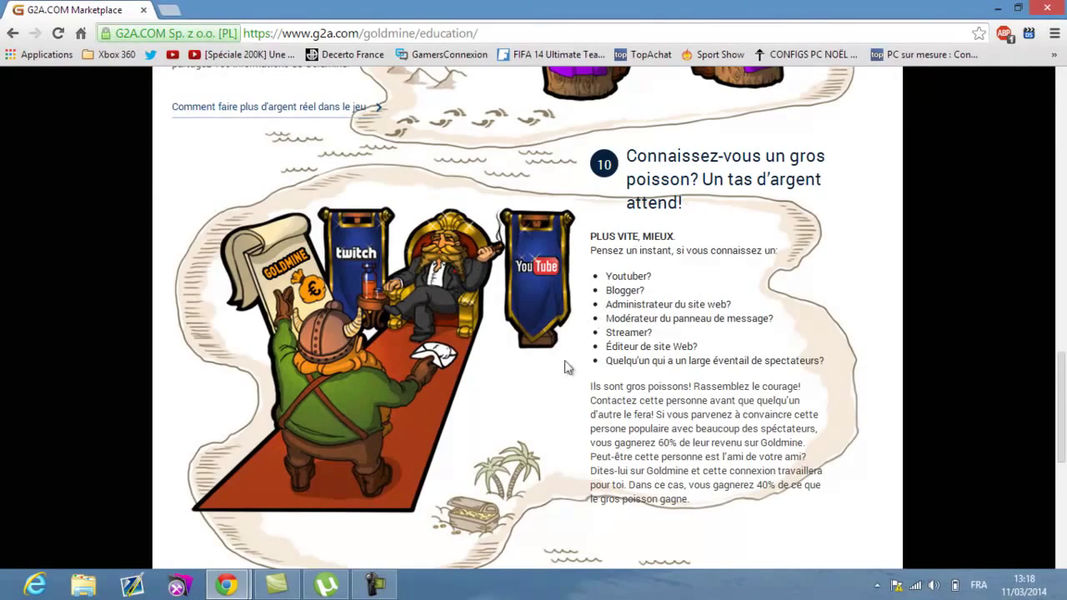
# - Return from the earning guide to the Goldmine profile page
pyautogui.scroll(15, 595, 416)
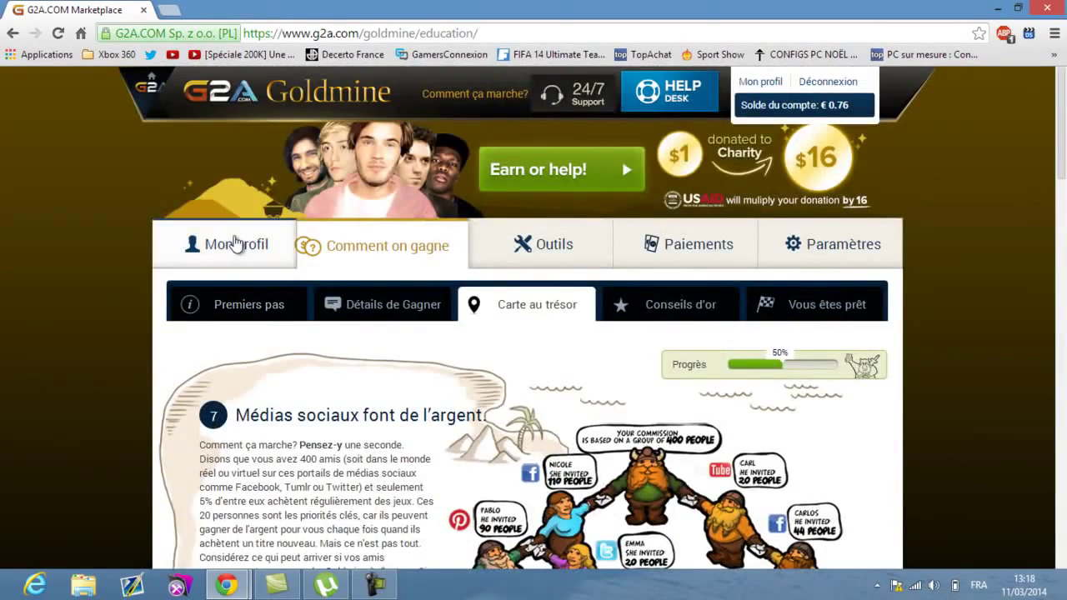
pyautogui.click(236, 248)
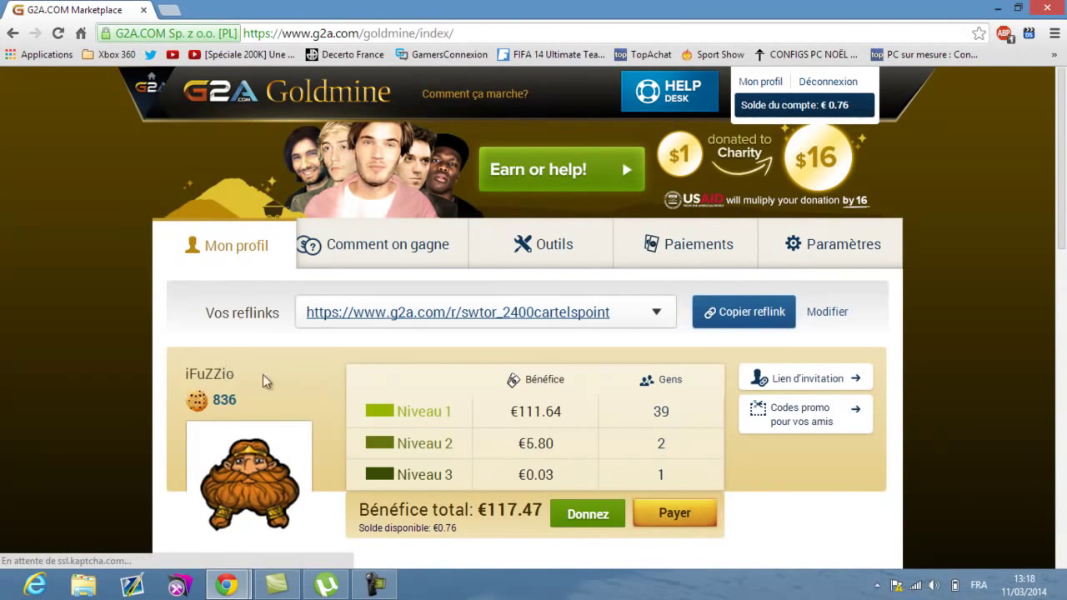
# - Expand the list of existing reflinks on the Goldmine profile, look through its entries, and collapse it again
pyautogui.click(656, 315)
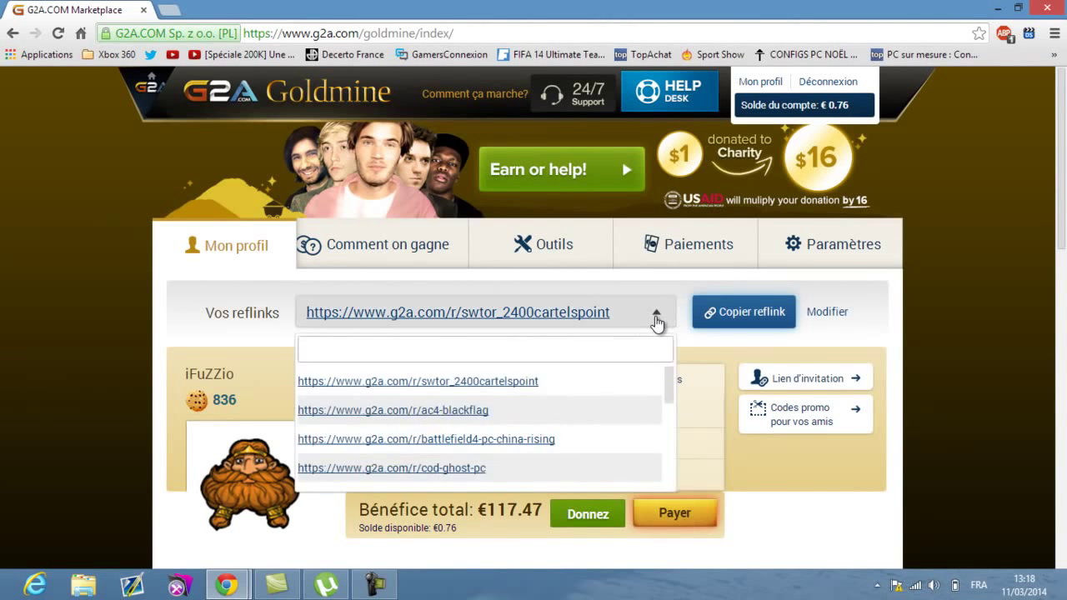
pyautogui.click(656, 315)
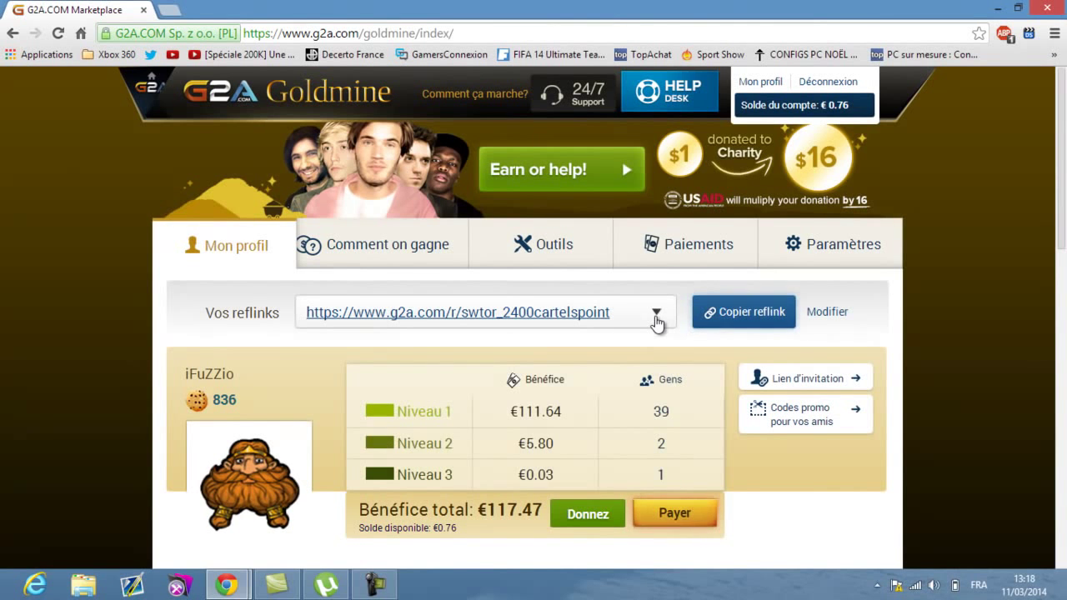
pyautogui.click(656, 315)
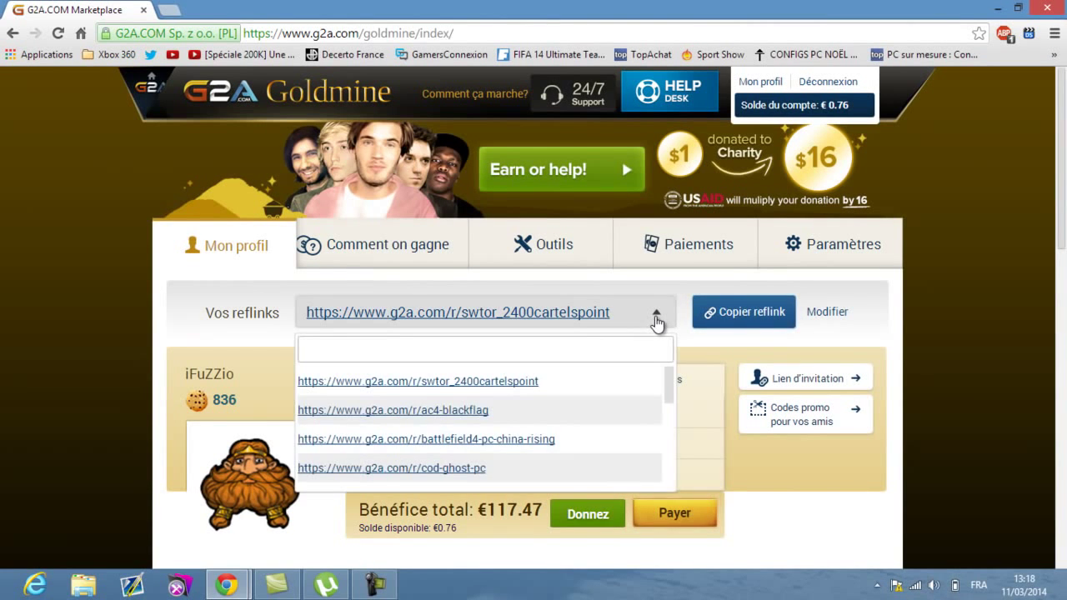
pyautogui.click(655, 315)
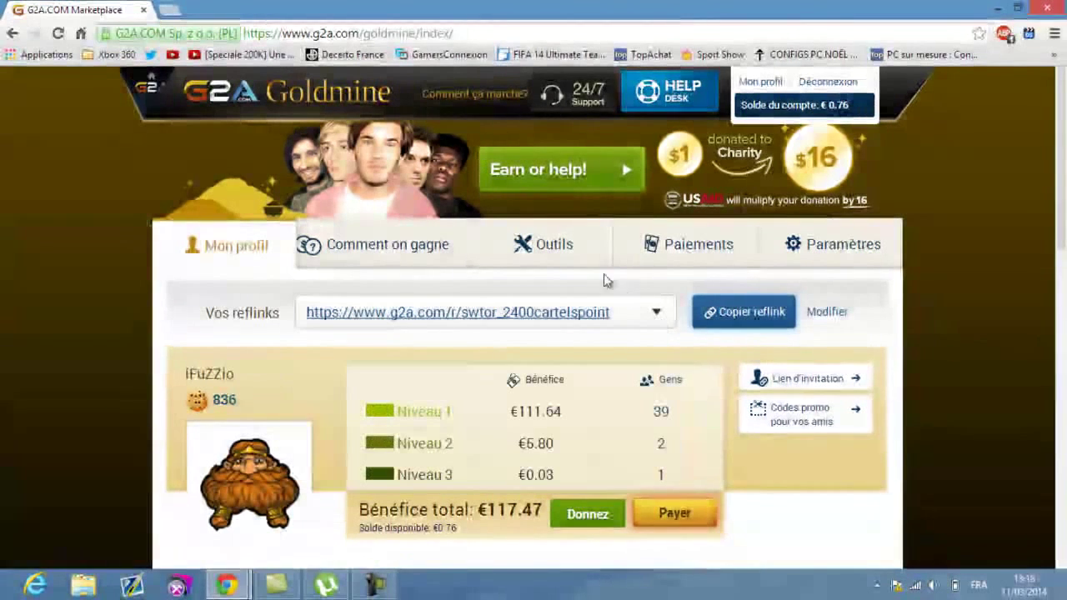
# - Go to the Outils page with the reflinks table and start adding a new reflink
pyautogui.click(554, 260)
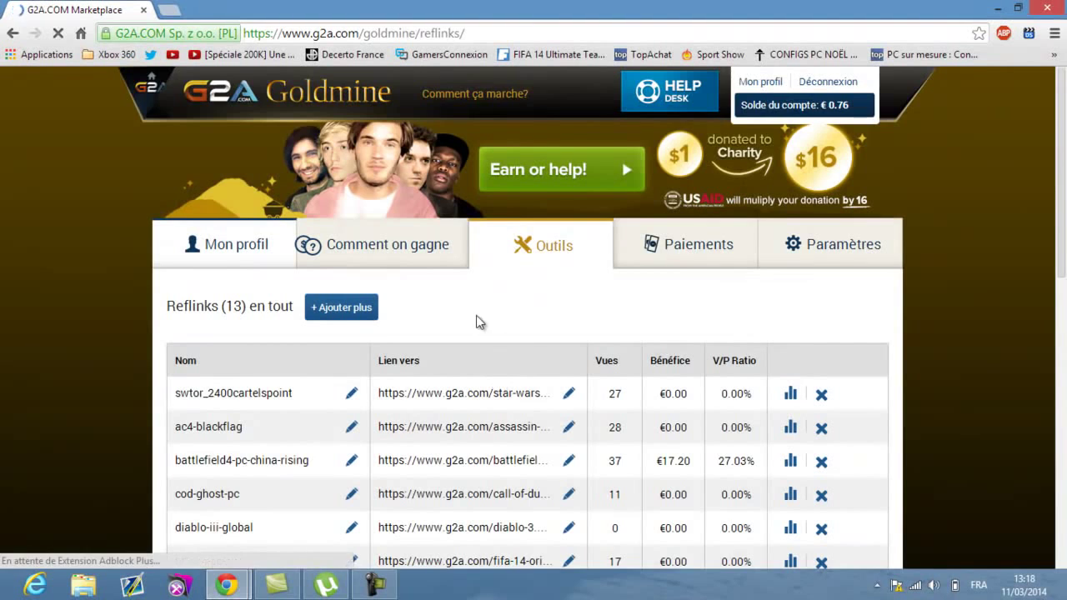
pyautogui.scroll(-1, 479, 322)
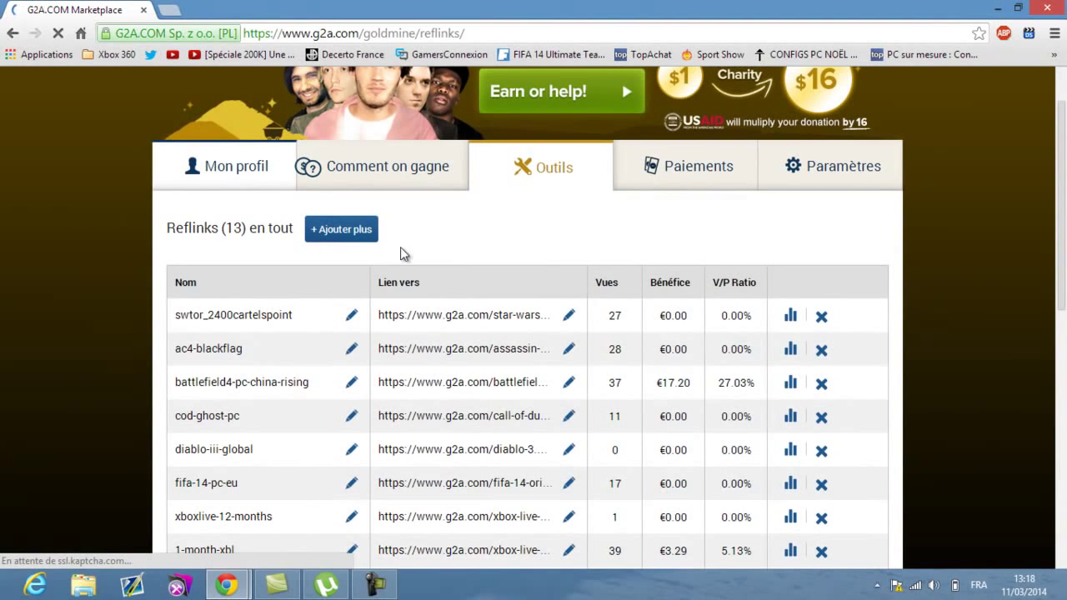
pyautogui.click(355, 231)
# - Open the G2A store in a separate tab and go to the Titanfall ORIGIN CD-KEY GLOBAL product page
pyautogui.click(169, 8)
pyautogui.write('g2')
pyautogui.press('Return')
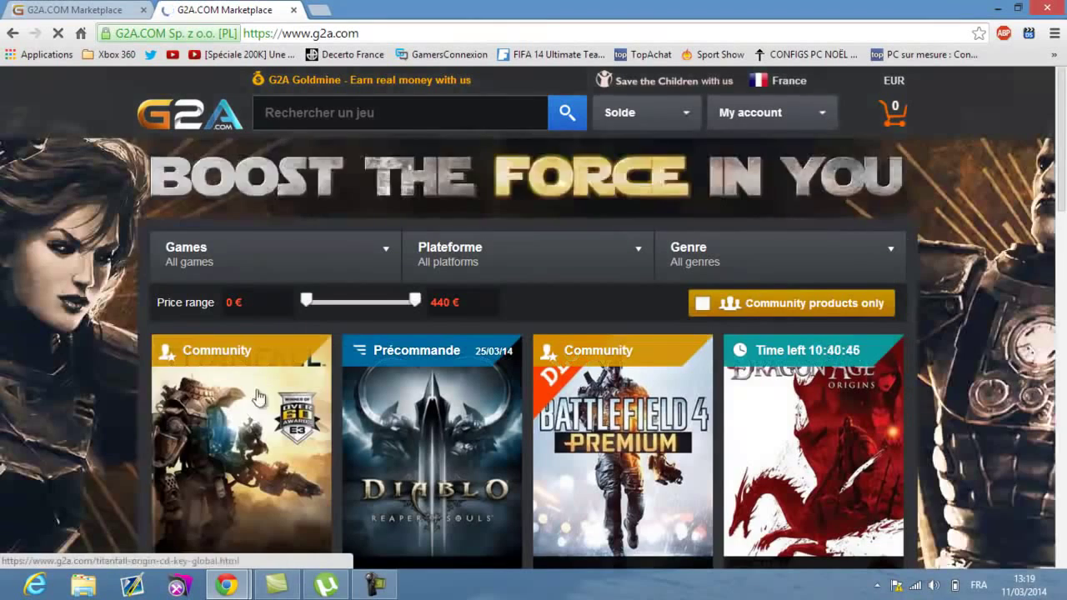
pyautogui.scroll(-2, 281, 359)
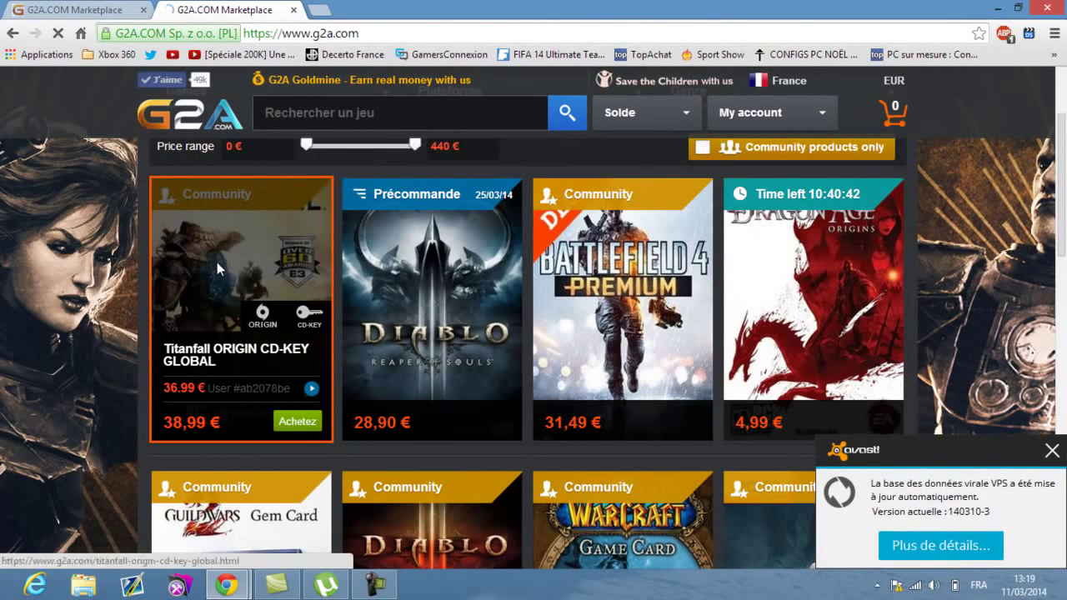
pyautogui.click(216, 268)
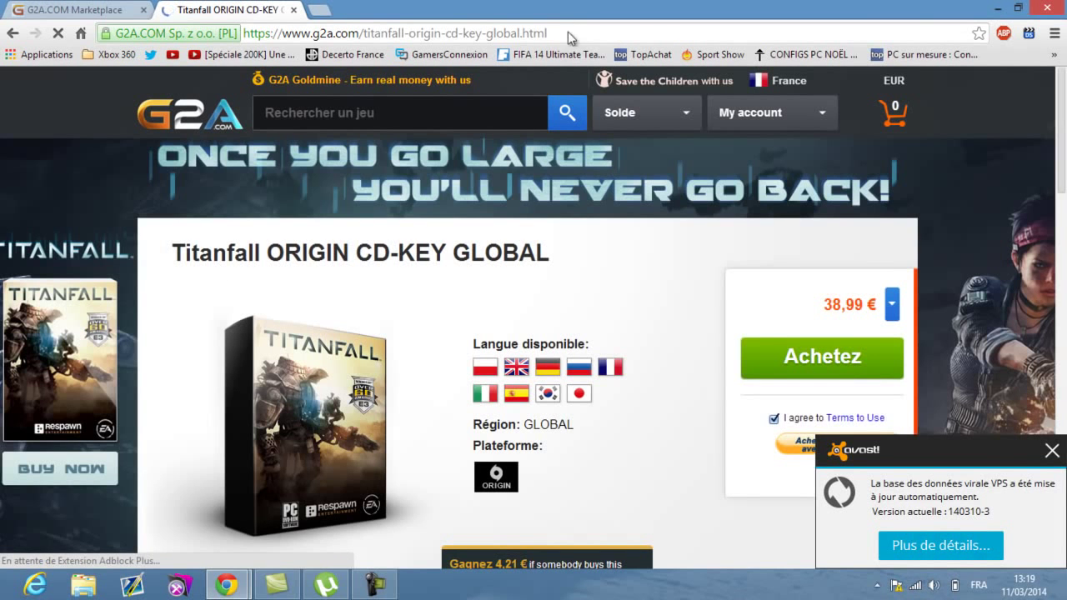
# - Check the Goldmine earning offer on the Titanfall product page and copy the page's web address
pyautogui.scroll(-2, 538, 507)
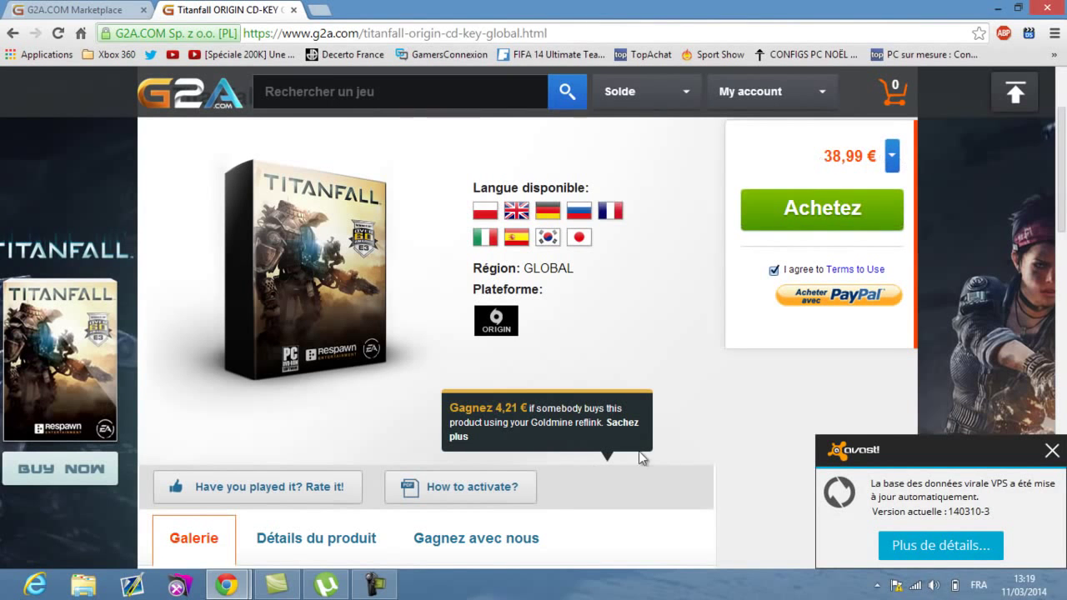
pyautogui.click(589, 34)
pyautogui.hotkey('ctrl', 'c')
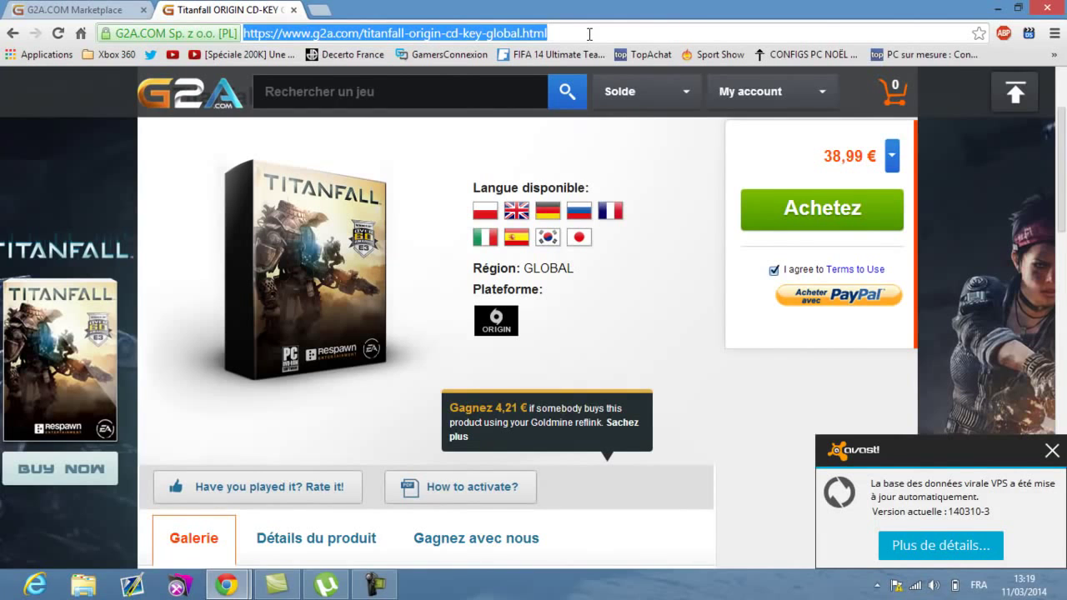
# - Back in the Ajouter reflink form, link to the copied Titanfall page address and create the reflink as titanfall_pc_example
pyautogui.click(106, 7)
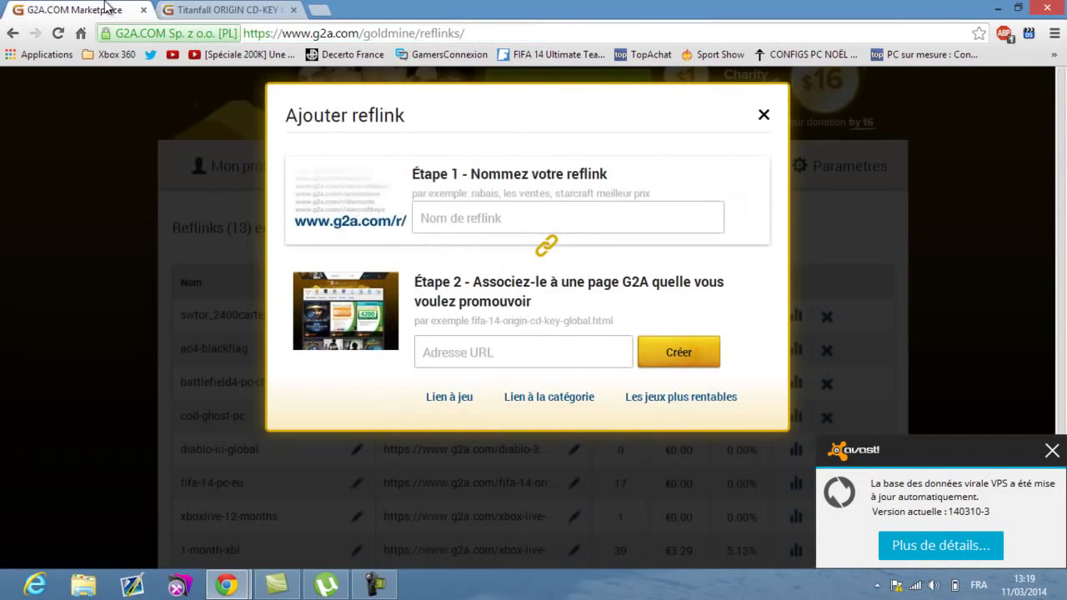
pyautogui.click(484, 352)
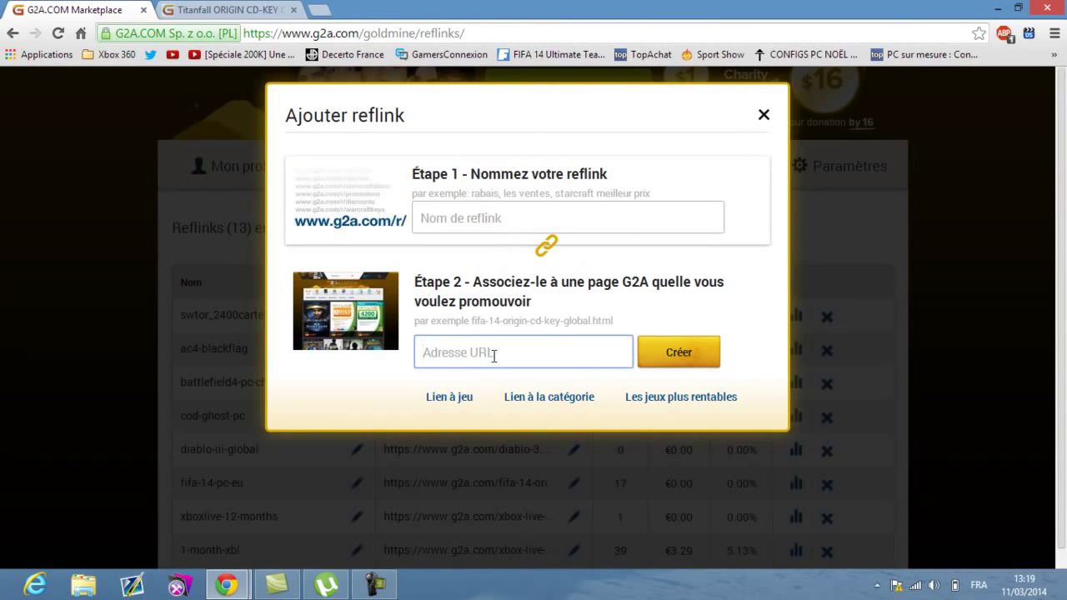
pyautogui.hotkey('ctrl', 'v')
pyautogui.click(503, 221)
pyautogui.write('tit')
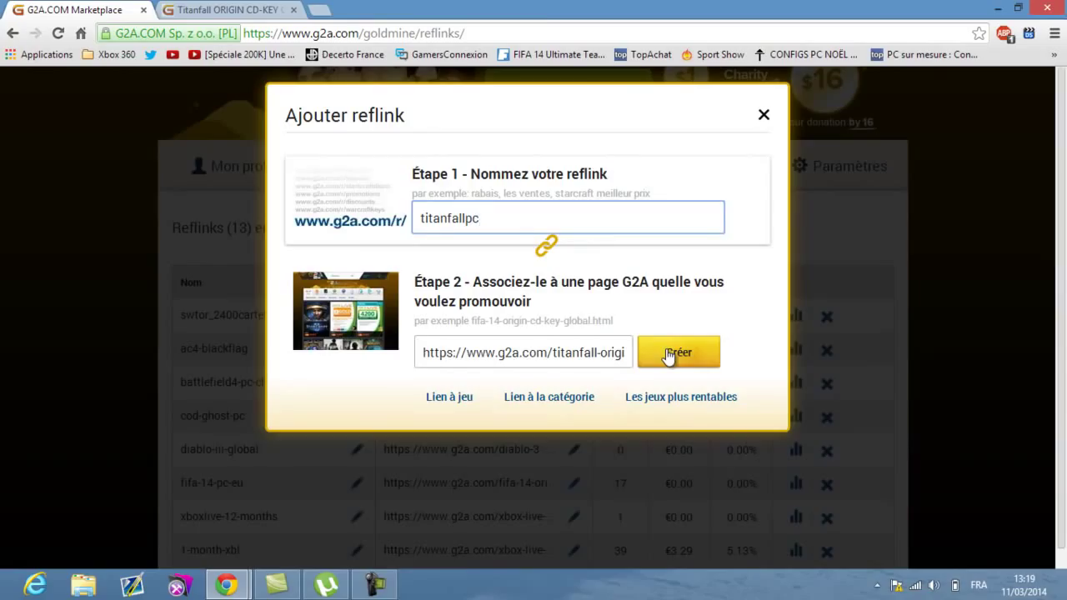
pyautogui.click(669, 355)
pyautogui.click(465, 242)
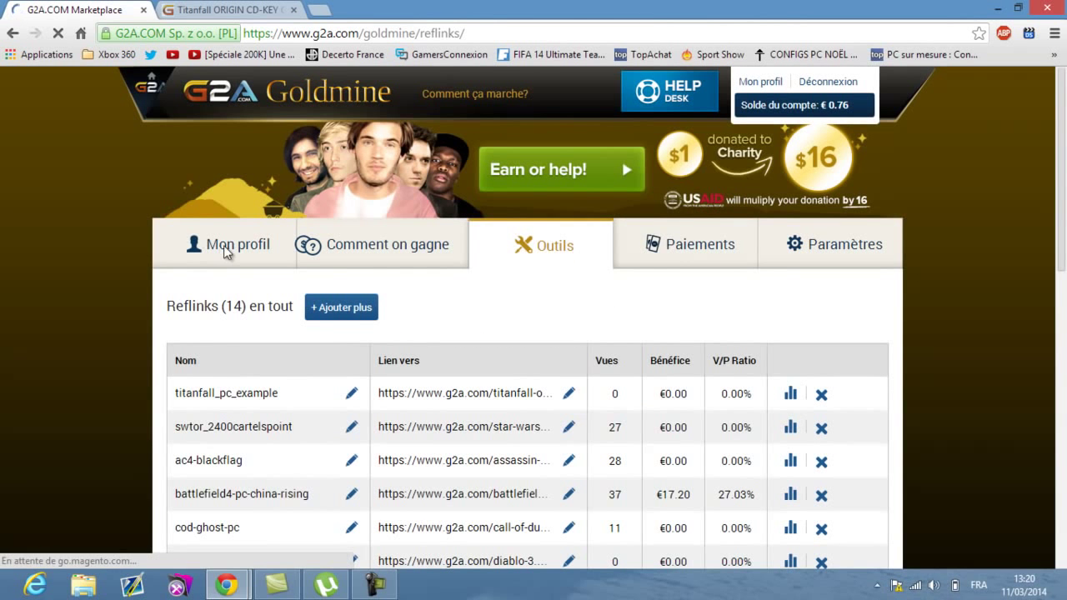
# - Return to the Goldmine profile and display the titanfall_pc_example reflink as selectable text for copying
pyautogui.scroll(-1, 223, 248)
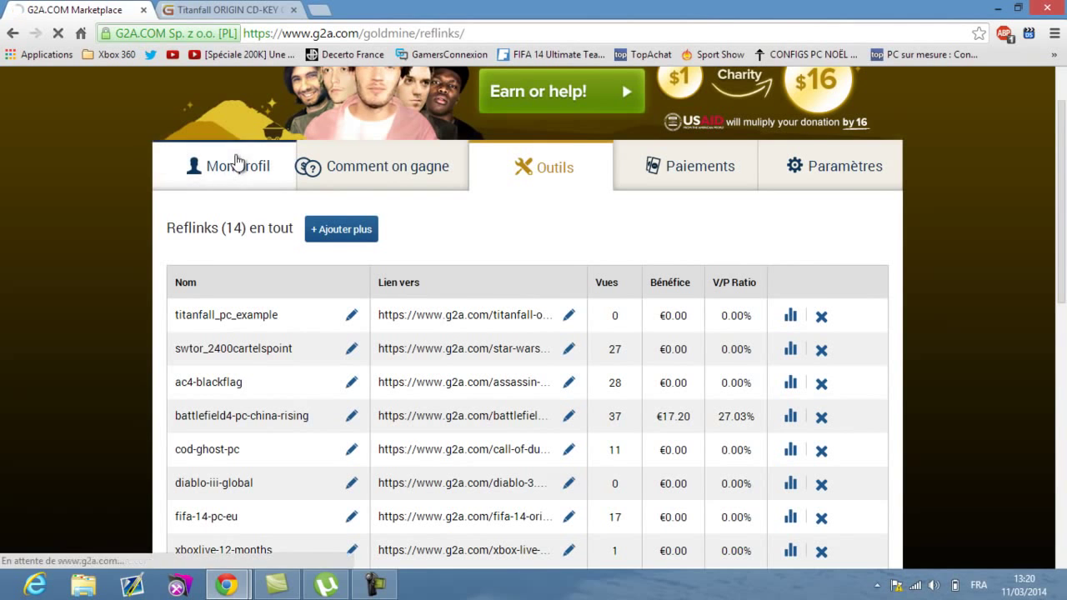
pyautogui.click(238, 163)
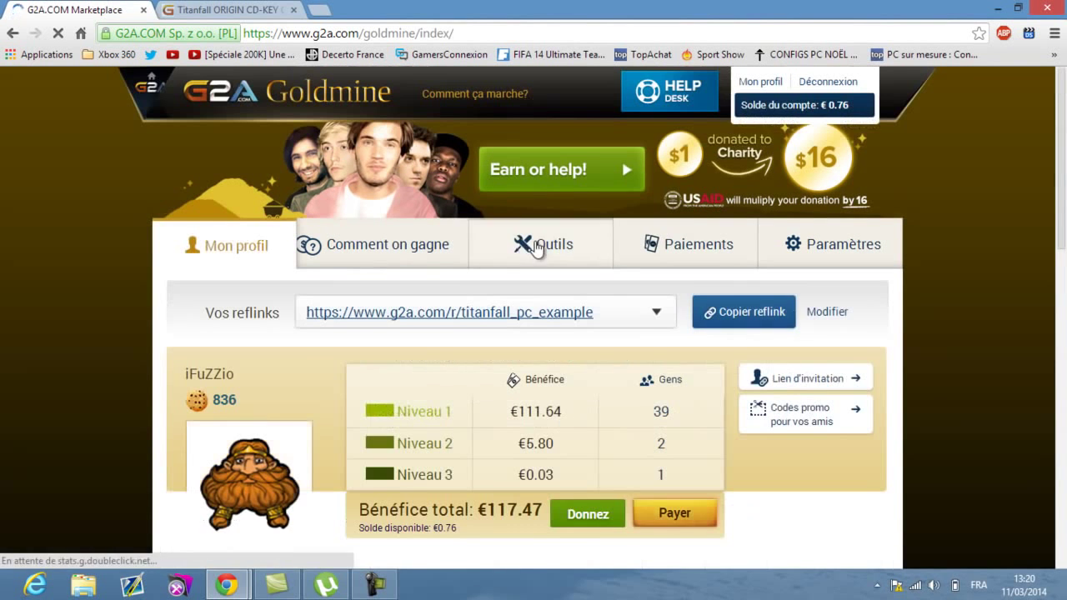
pyautogui.click(535, 246)
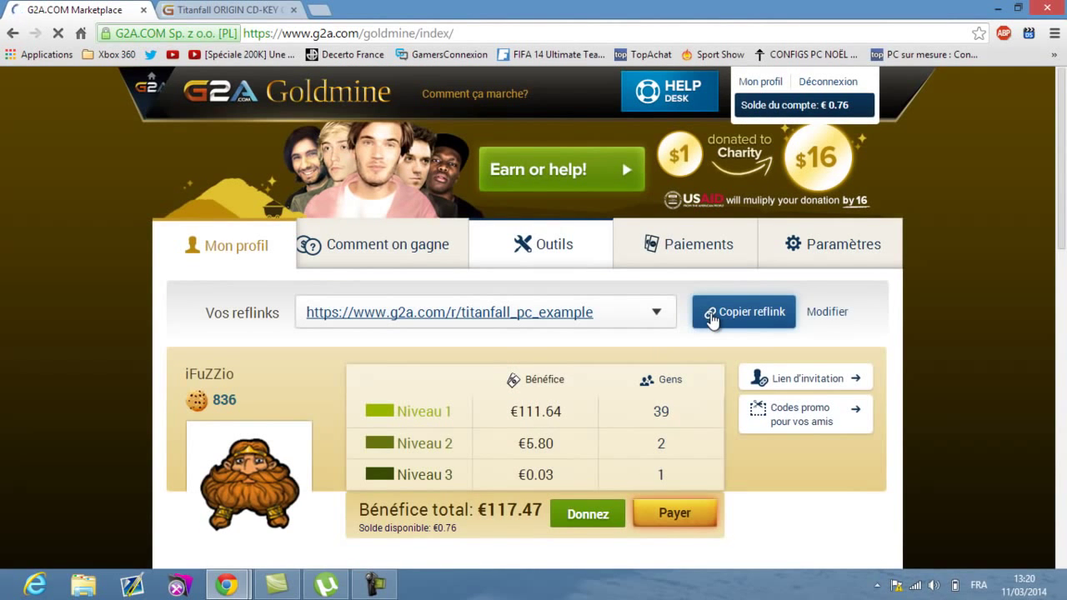
pyautogui.click(710, 319)
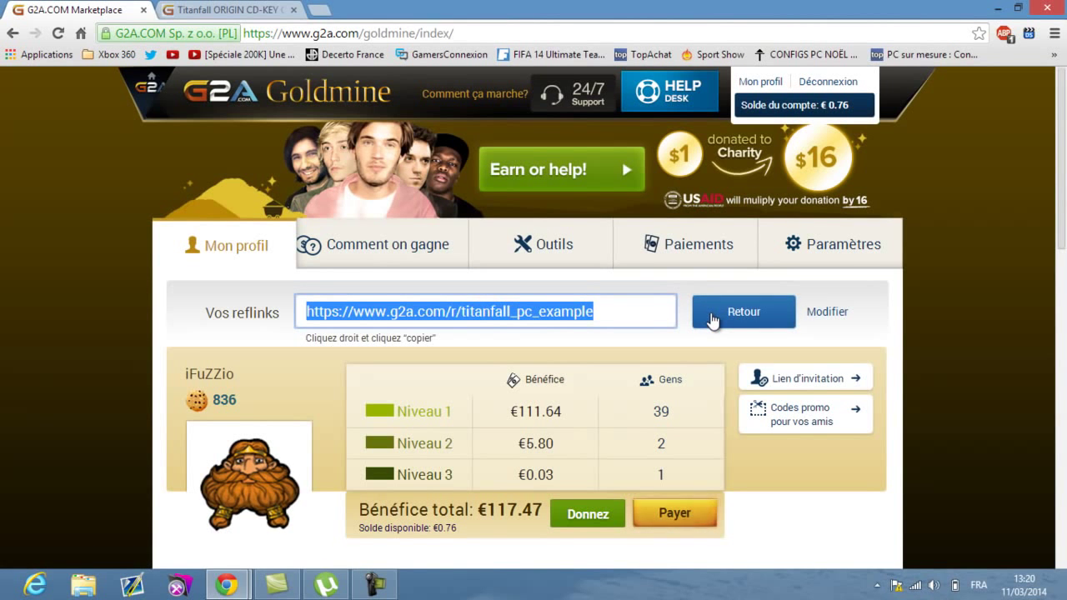
# - View the jeuxvideo.com Xbox One forum topic in a new tab and close it again
pyautogui.click(312, 8)
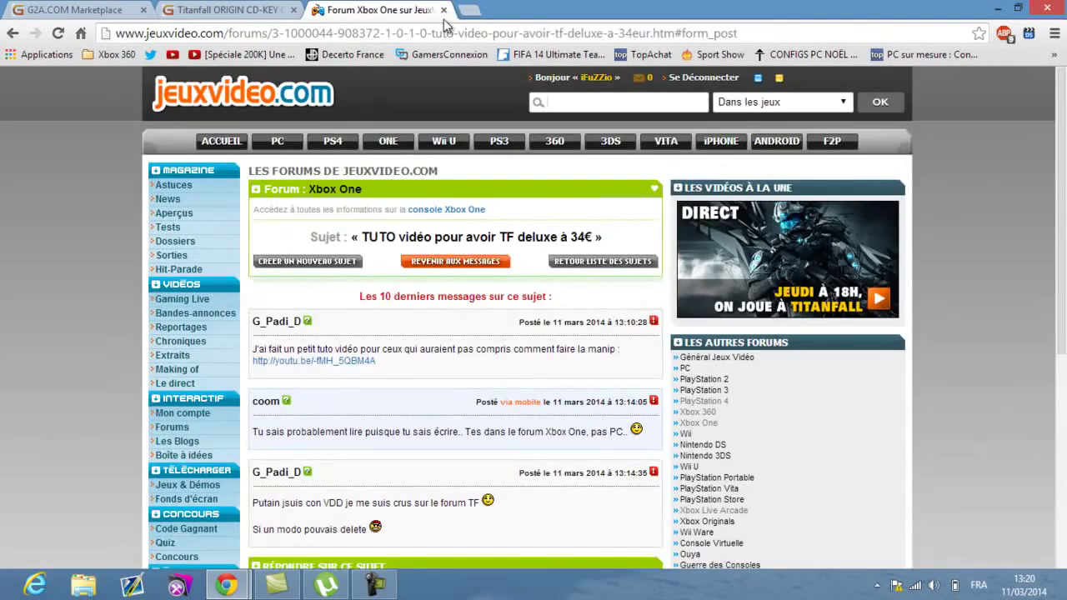
pyautogui.hotkey('ctrl', 'w')
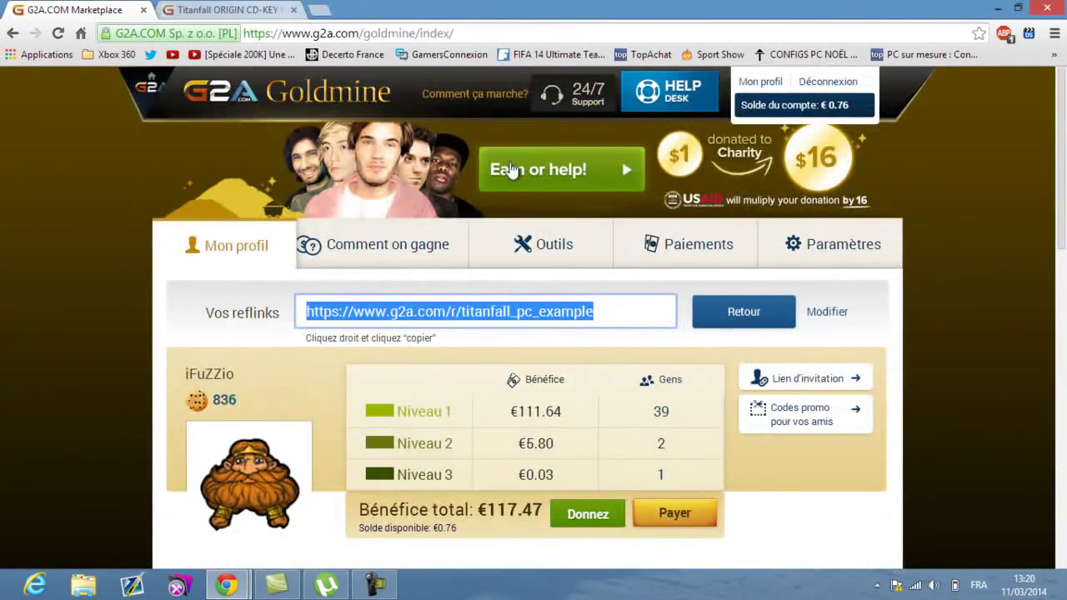
# - Review this month's completed sales in the profile's Flux de vent, including the items sold and the profit per order
pyautogui.click(509, 478)
pyautogui.scroll(-1, 507, 455)
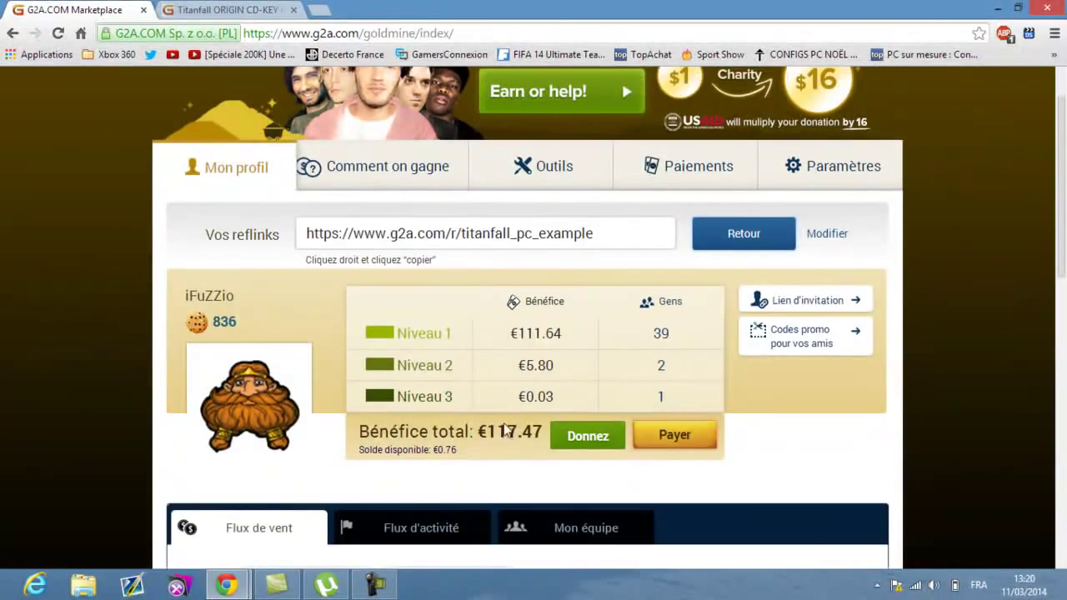
pyautogui.scroll(-5, 472, 398)
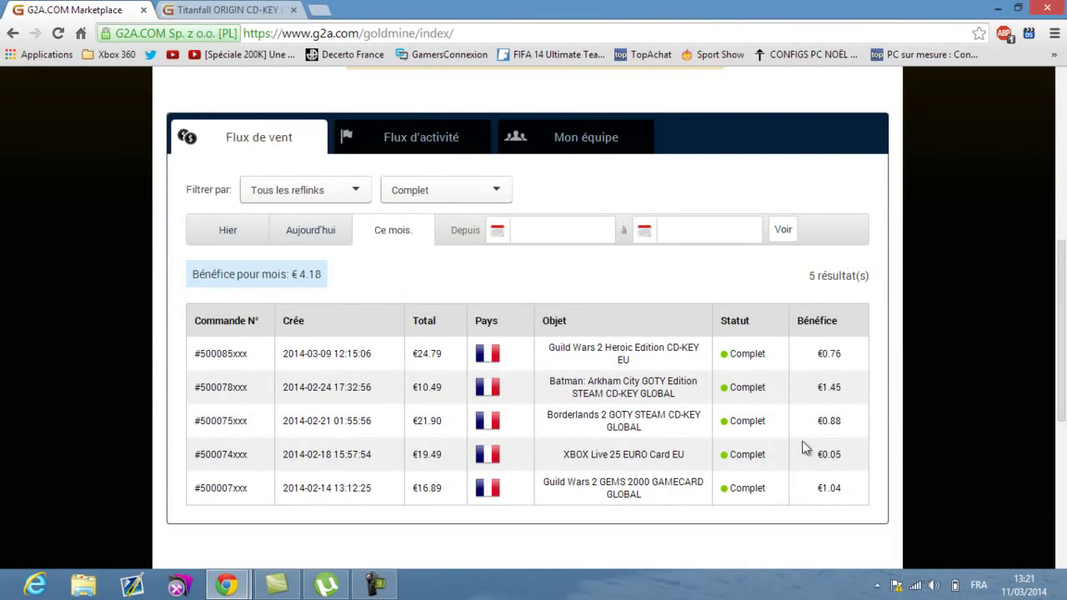
# - Open the Mon équipe view and inspect several Niveau 1 members' details and the earnings from all three levels
pyautogui.scroll(3, 823, 472)
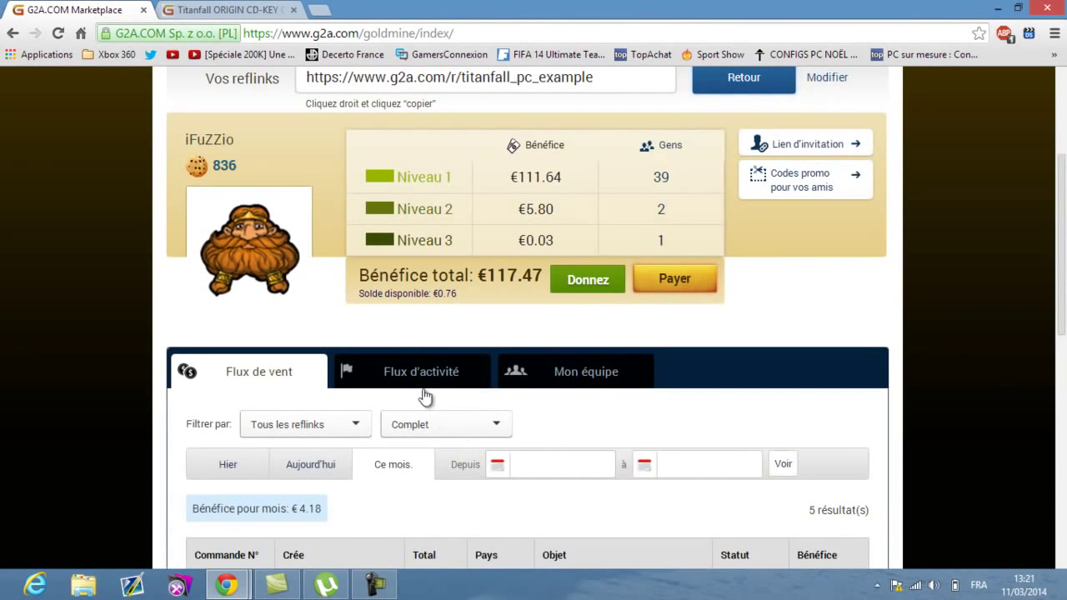
pyautogui.click(423, 377)
pyautogui.click(564, 384)
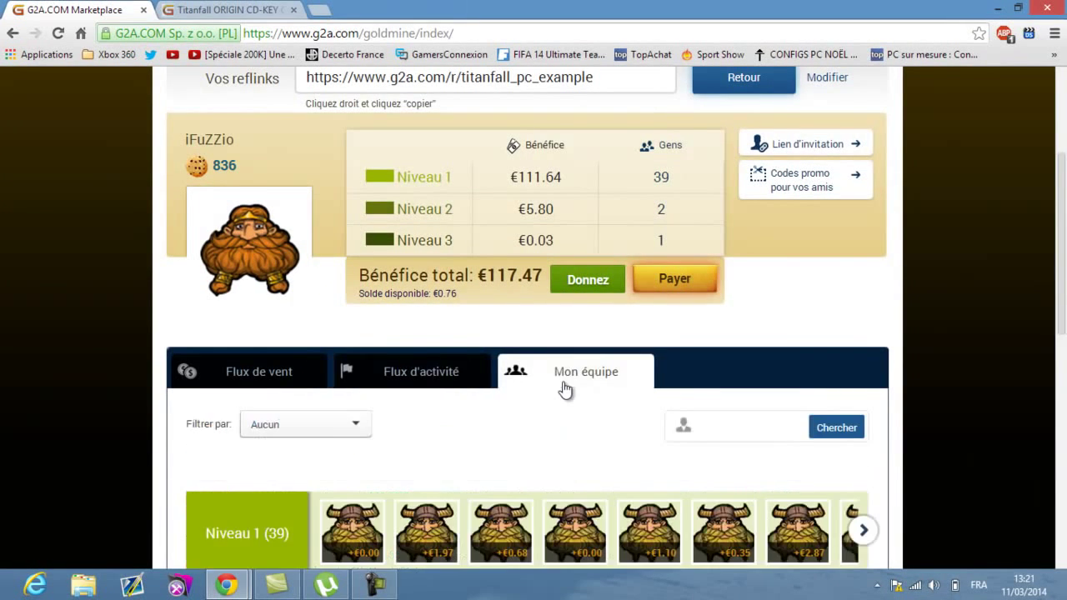
pyautogui.scroll(-3, 691, 406)
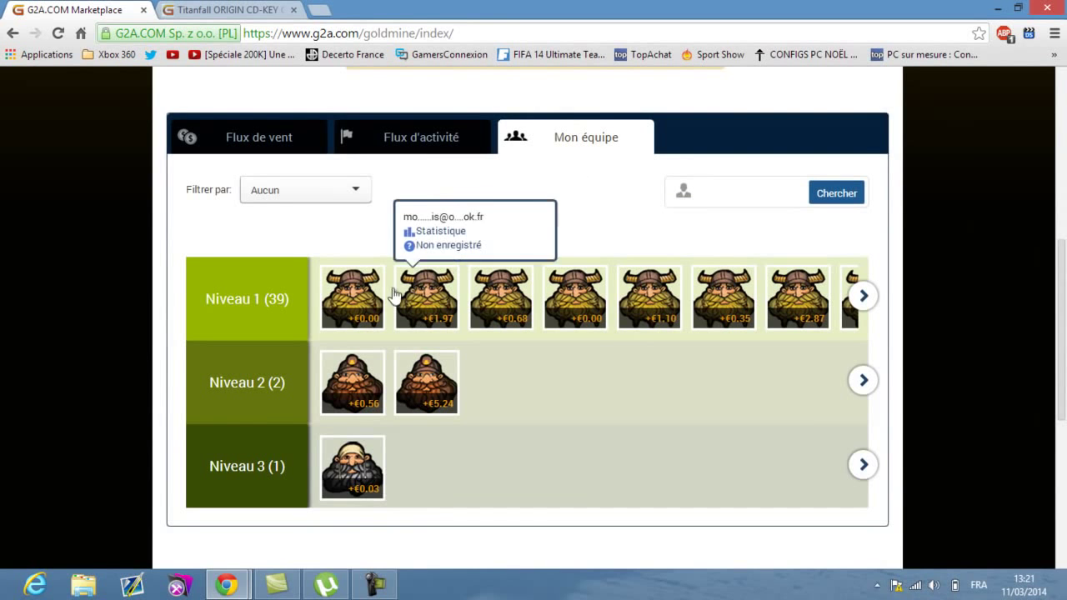
pyautogui.moveTo(365, 306)
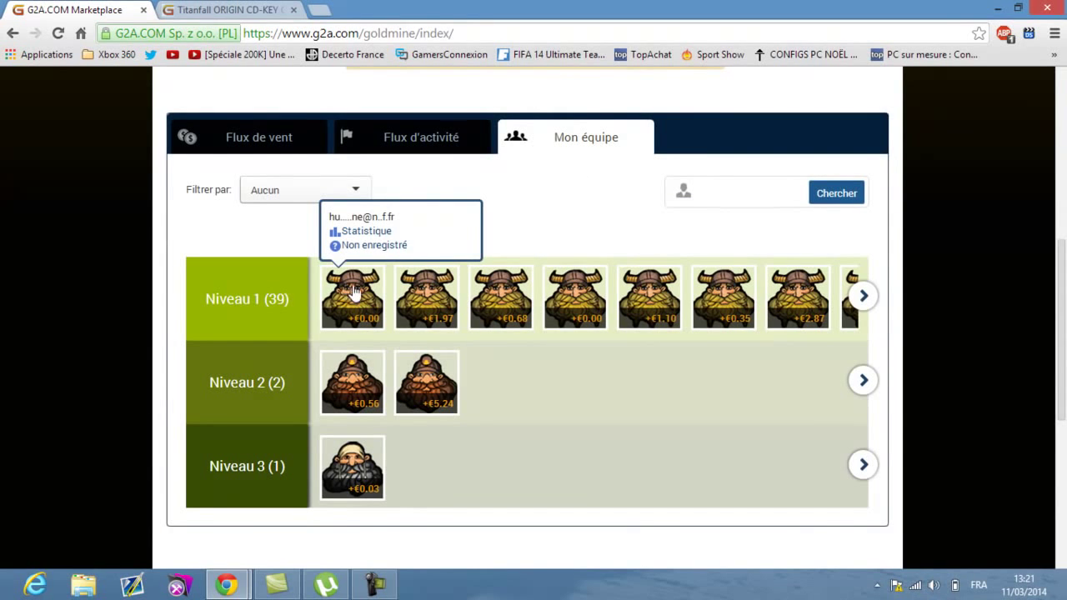
pyautogui.moveTo(513, 294)
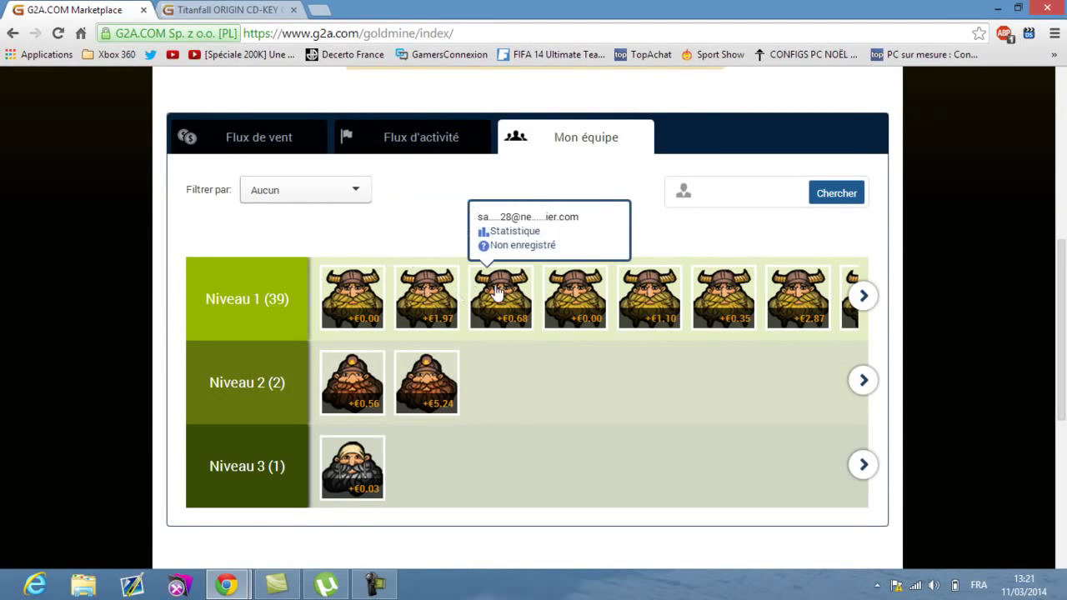
pyautogui.moveTo(648, 307)
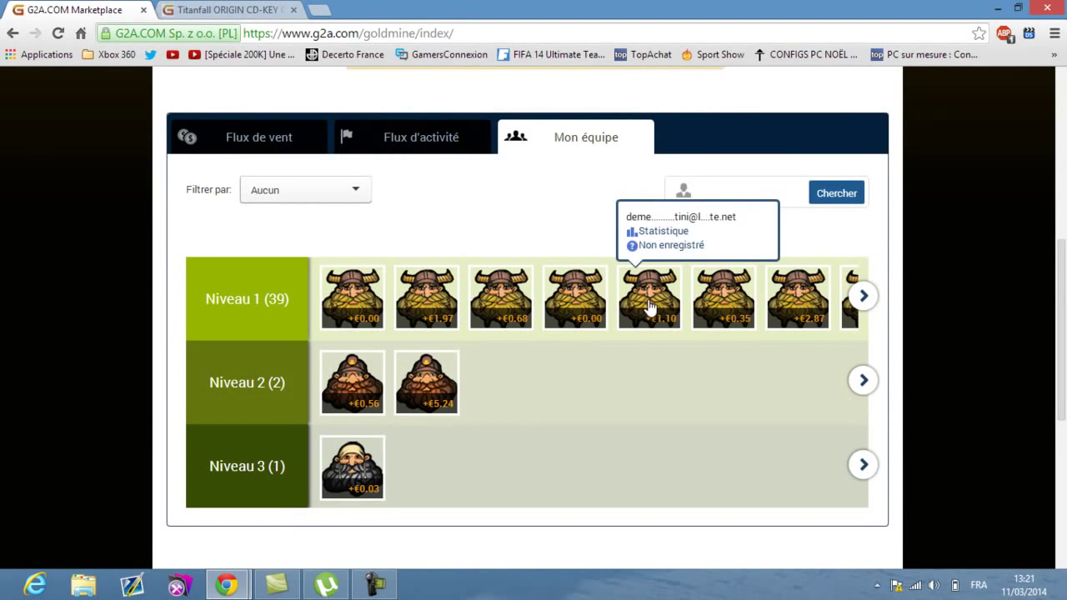
pyautogui.moveTo(455, 299)
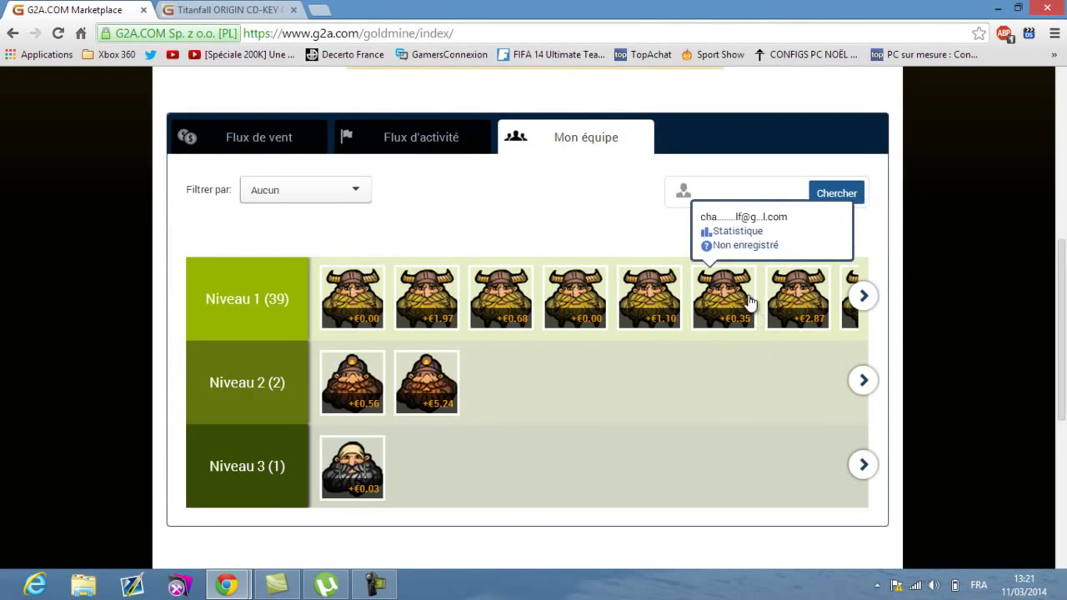
# - Open the Payer form from the profile and view its Skrill, Virement bancaire and Créer des codes promo payout options
pyautogui.scroll(4, 673, 421)
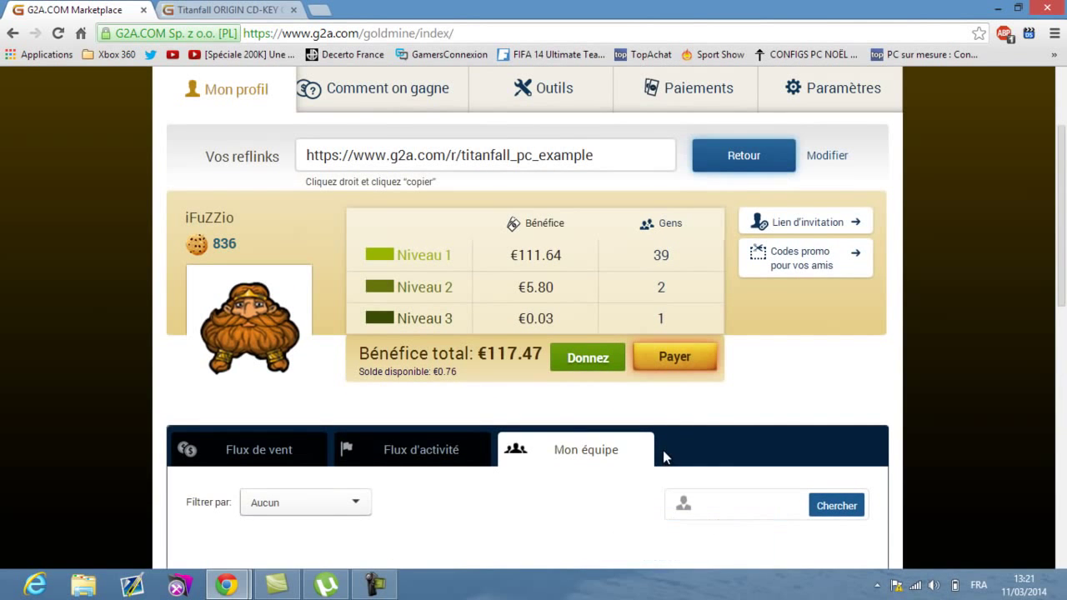
pyautogui.scroll(1, 670, 467)
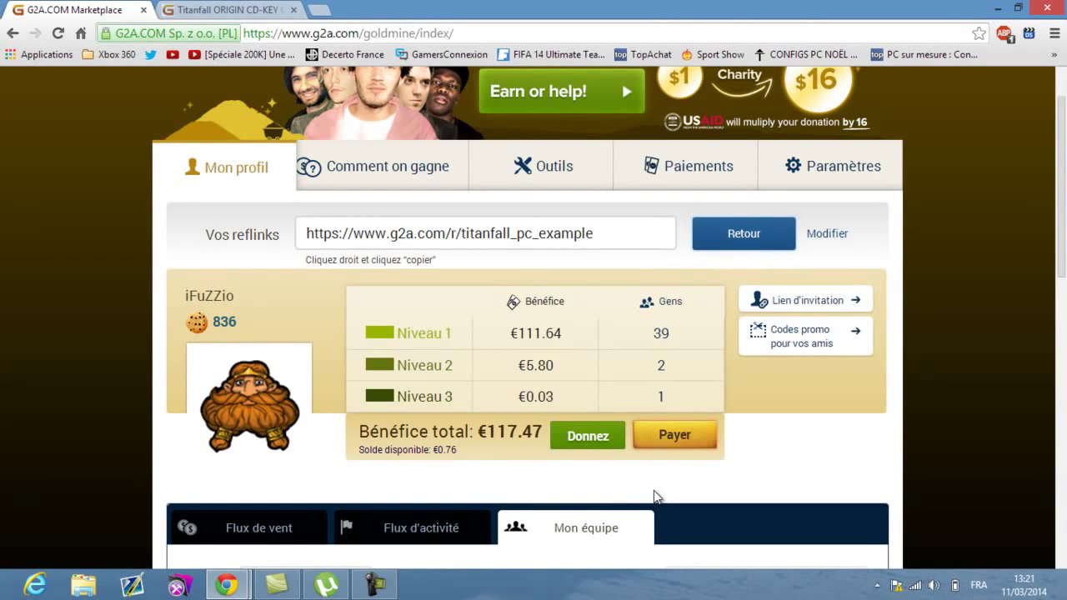
pyautogui.scroll(1, 645, 492)
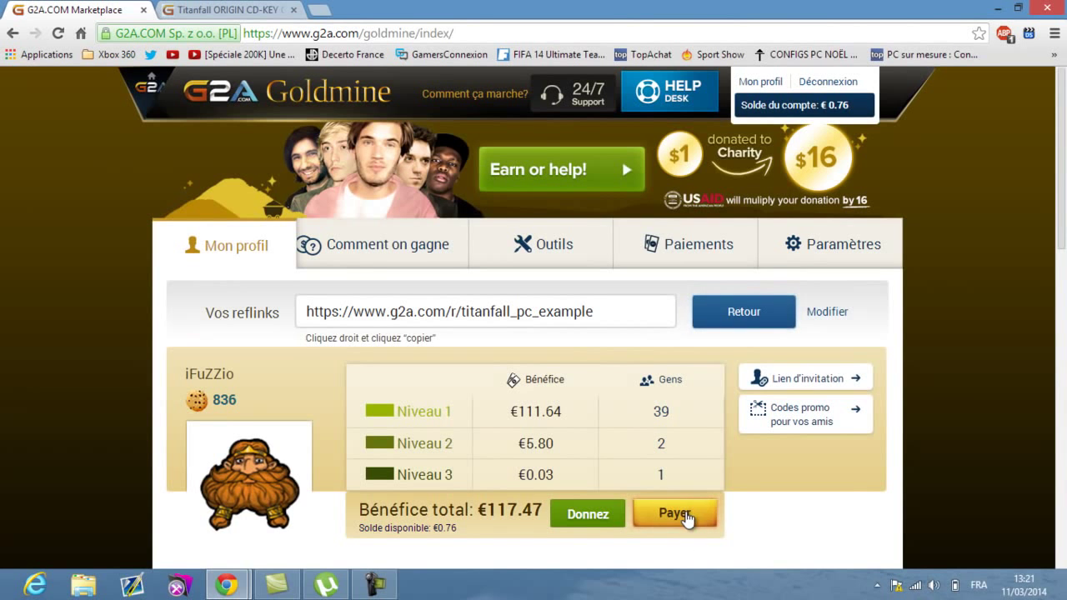
pyautogui.click(686, 516)
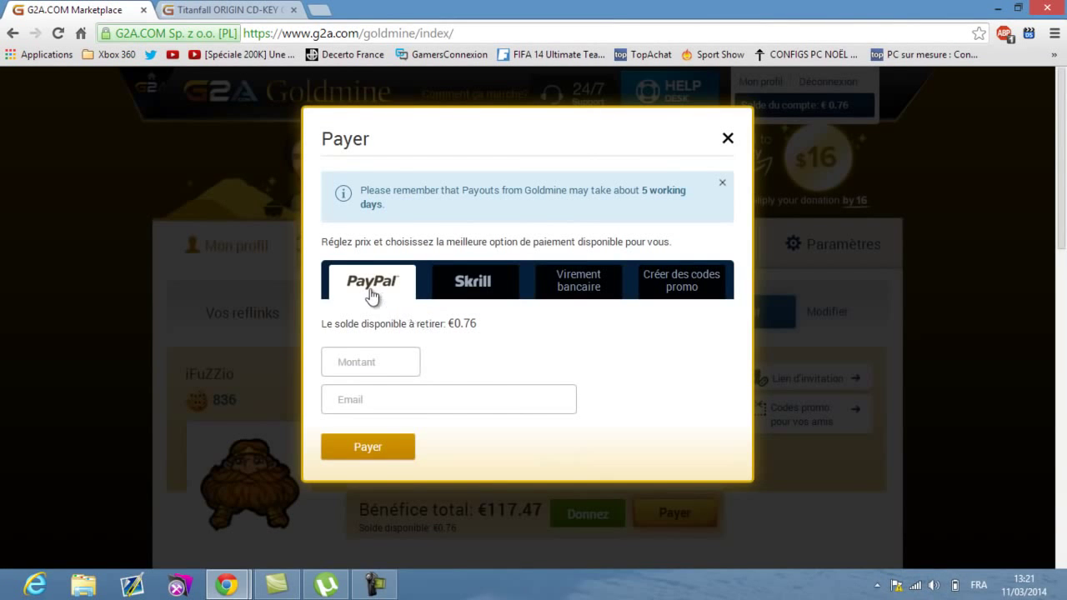
pyautogui.click(494, 287)
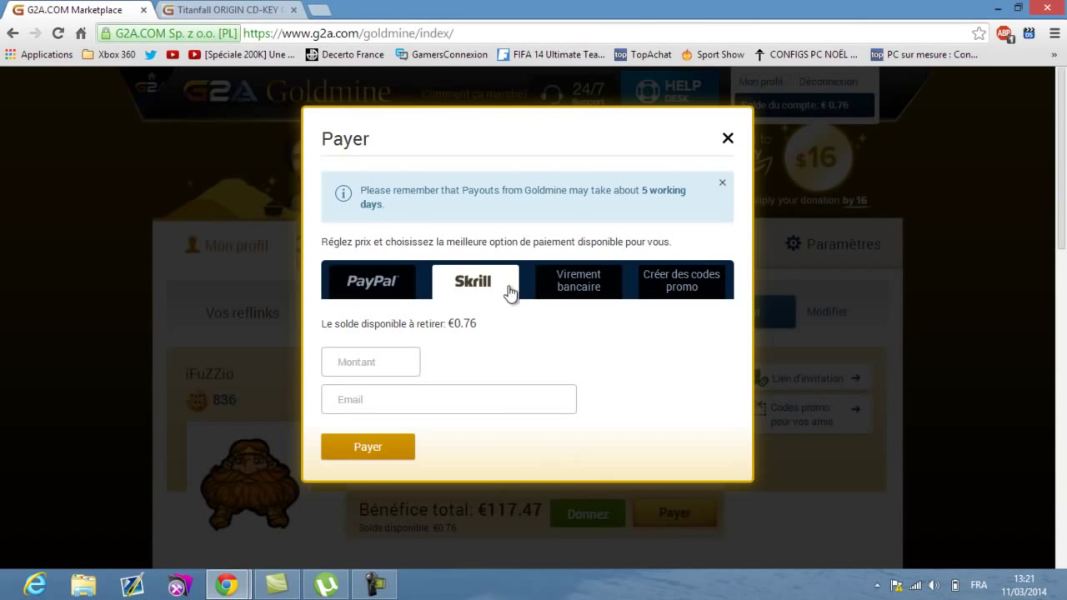
pyautogui.click(566, 293)
pyautogui.click(672, 282)
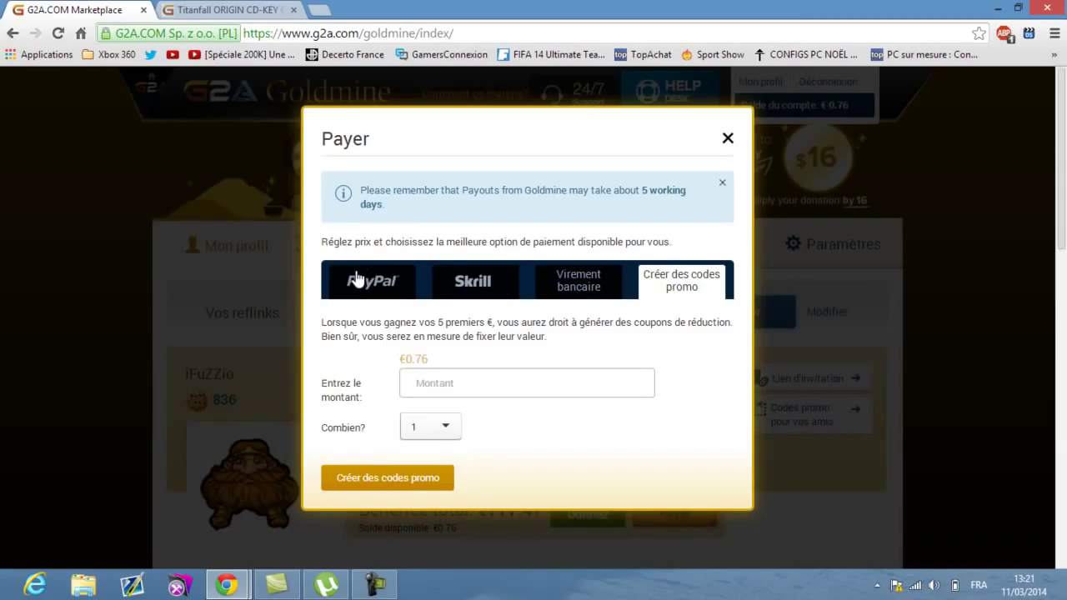
# - Start a PayPal payout with an amount of 10 and close the form without submitting it
pyautogui.click(408, 288)
pyautogui.click(389, 363)
pyautogui.write('10')
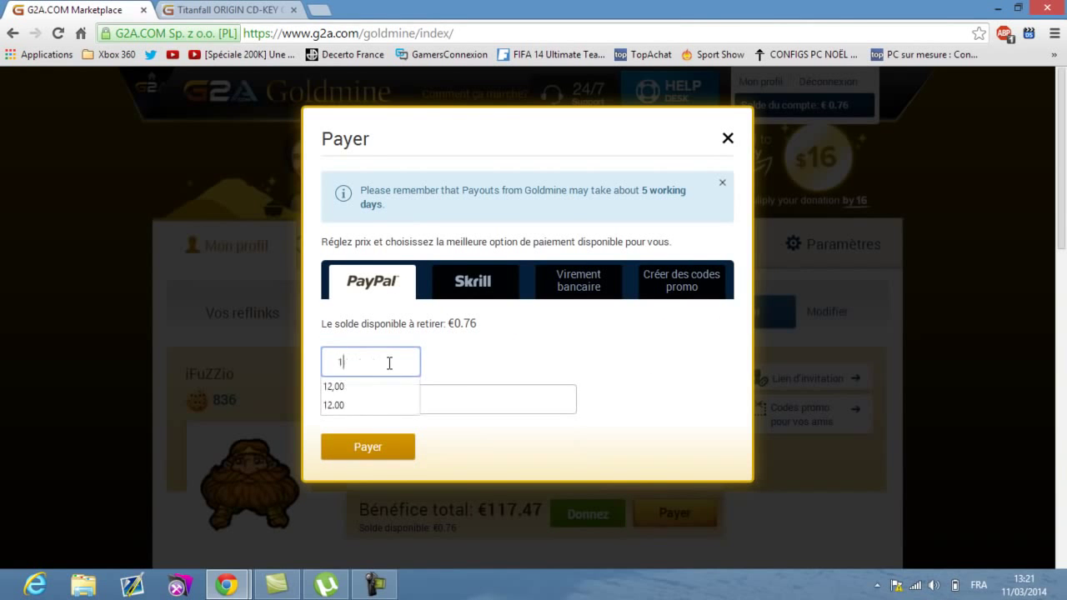
pyautogui.click(459, 390)
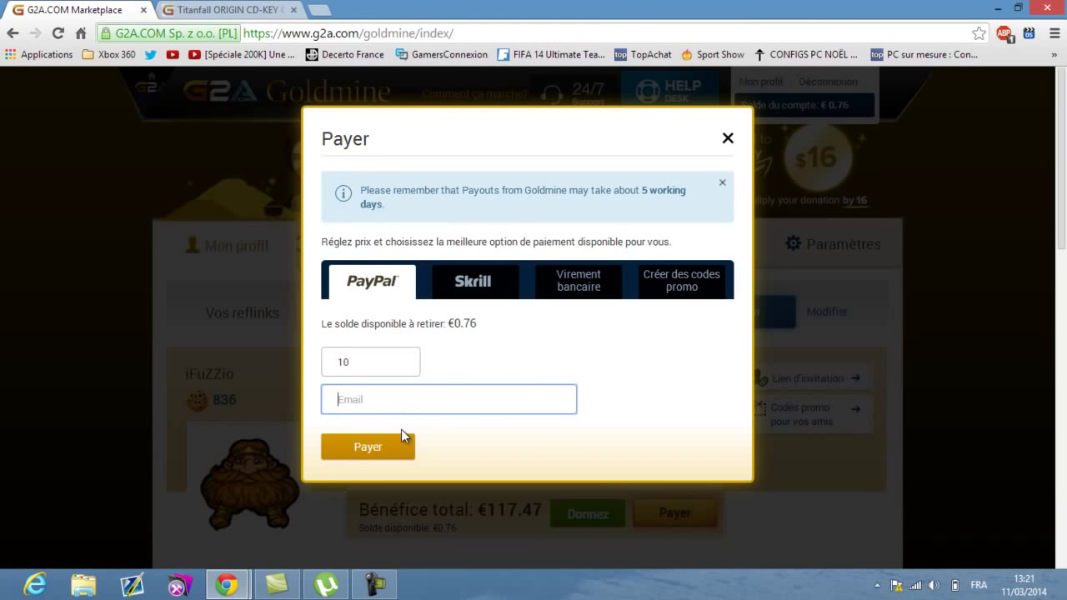
pyautogui.click(727, 138)
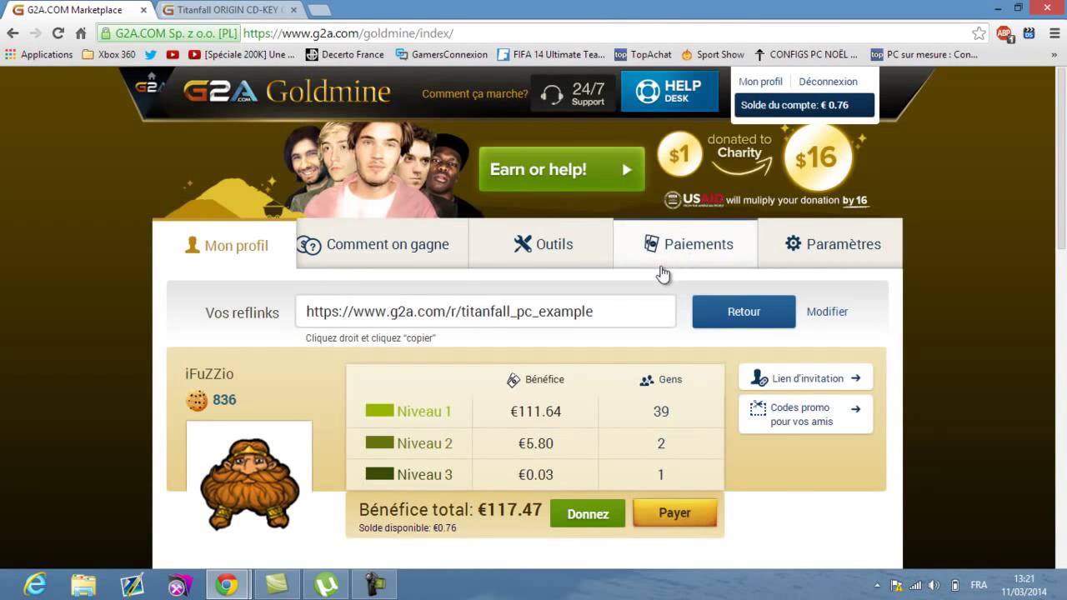
# - Open the Paiements page and set the start date of the money transfer filter to 2013-05-01
pyautogui.click(673, 250)
pyautogui.scroll(-1, 564, 369)
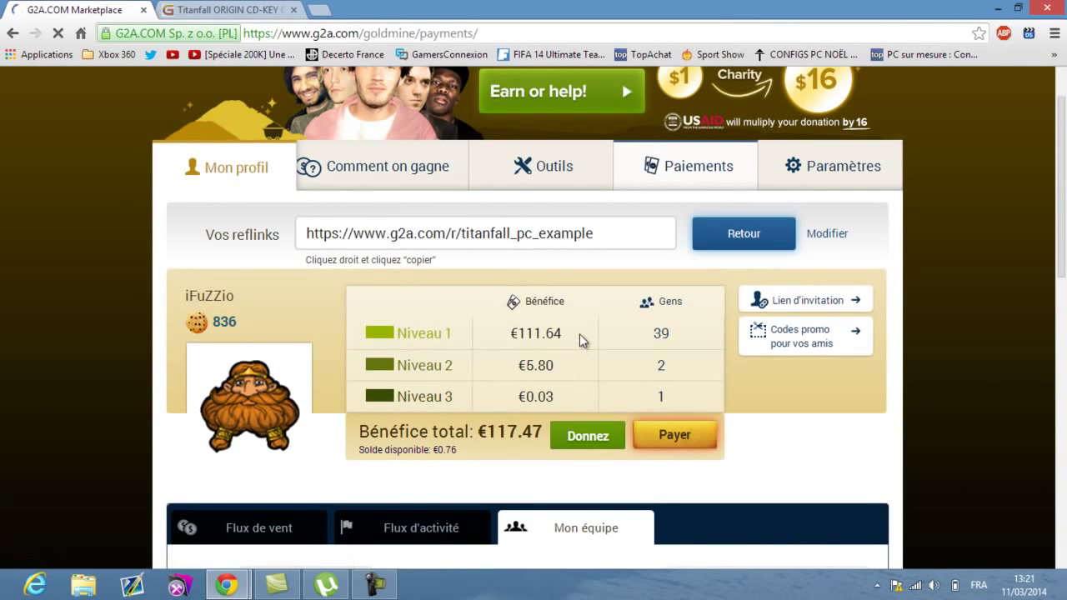
pyautogui.scroll(-1, 578, 340)
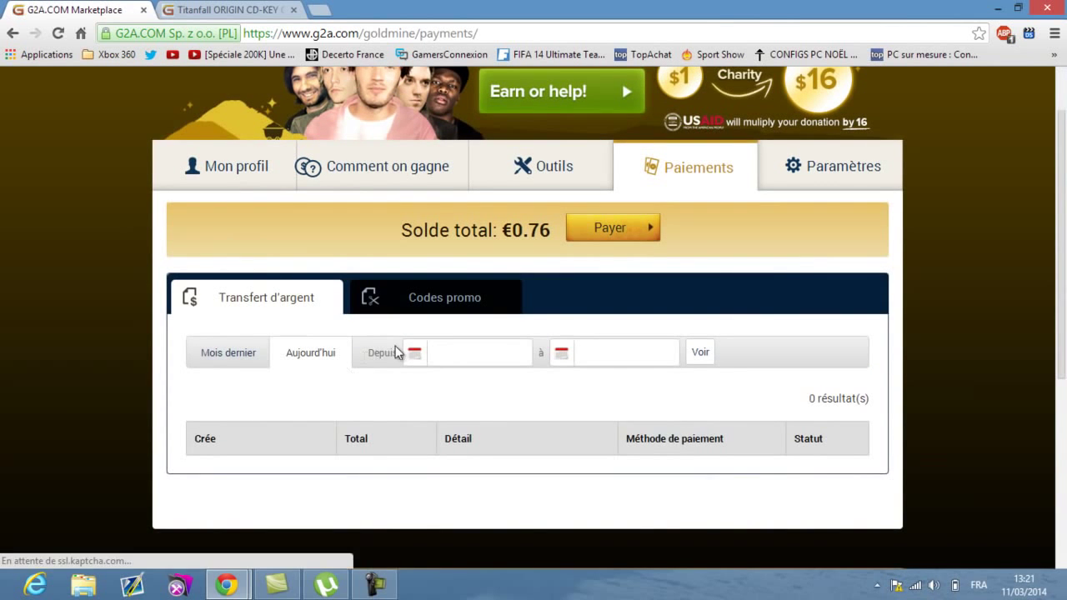
pyautogui.click(465, 359)
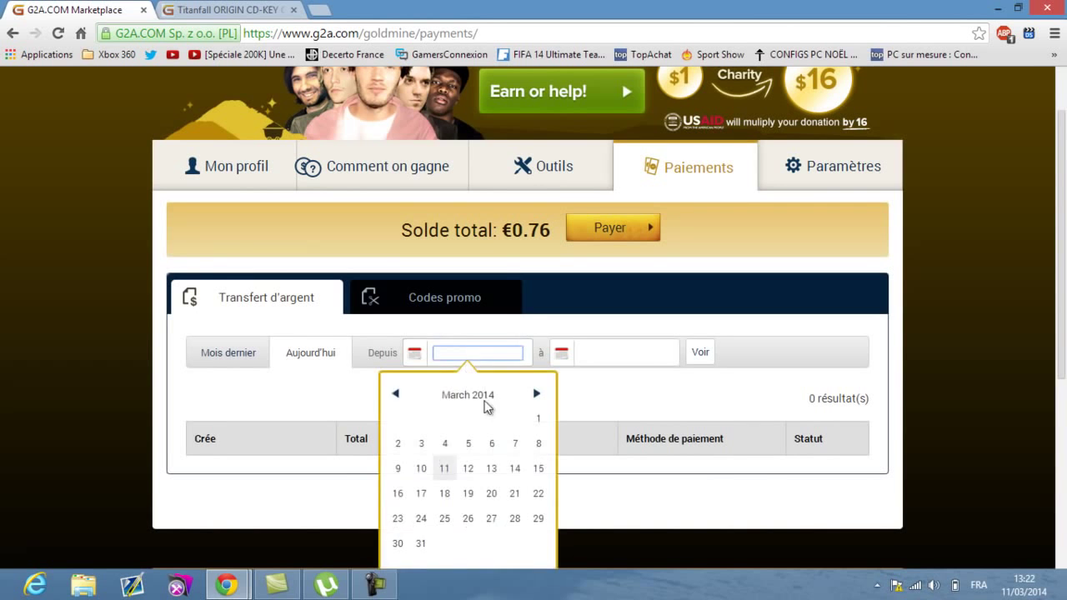
pyautogui.click(399, 394)
pyautogui.click(398, 394)
pyautogui.click(398, 394)
pyautogui.click(397, 394)
pyautogui.click(397, 394)
pyautogui.click(397, 394)
pyautogui.click(397, 394)
pyautogui.click(397, 394)
pyautogui.click(397, 395)
pyautogui.click(397, 394)
pyautogui.click(468, 418)
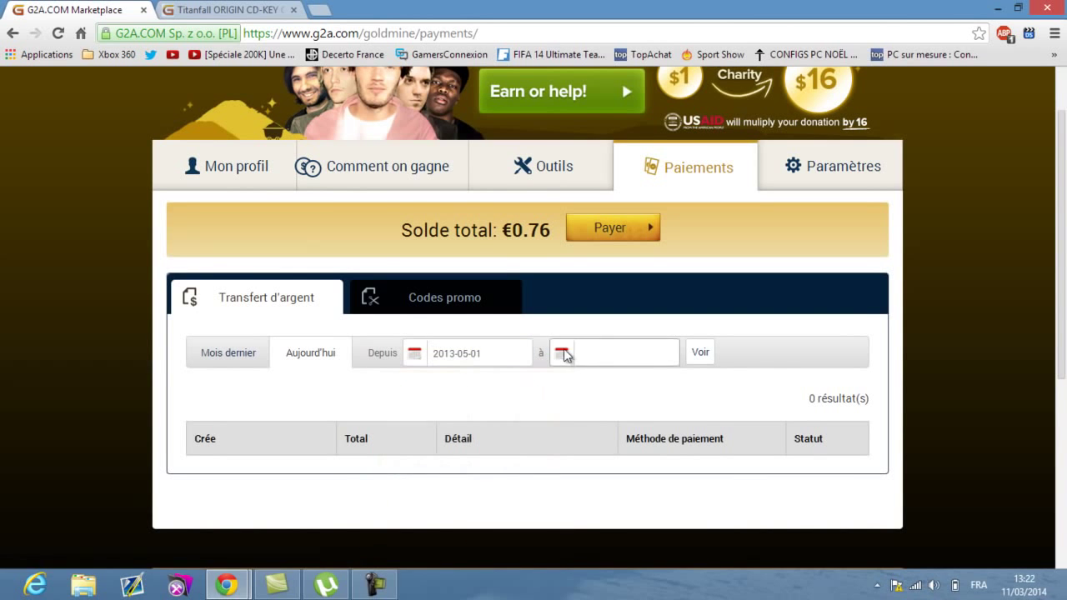
# - Set the filter's end date to 2014-03-31 and list the money transfers in that period
pyautogui.click(581, 360)
pyautogui.click(575, 546)
pyautogui.click(700, 356)
pyautogui.scroll(-4, 747, 362)
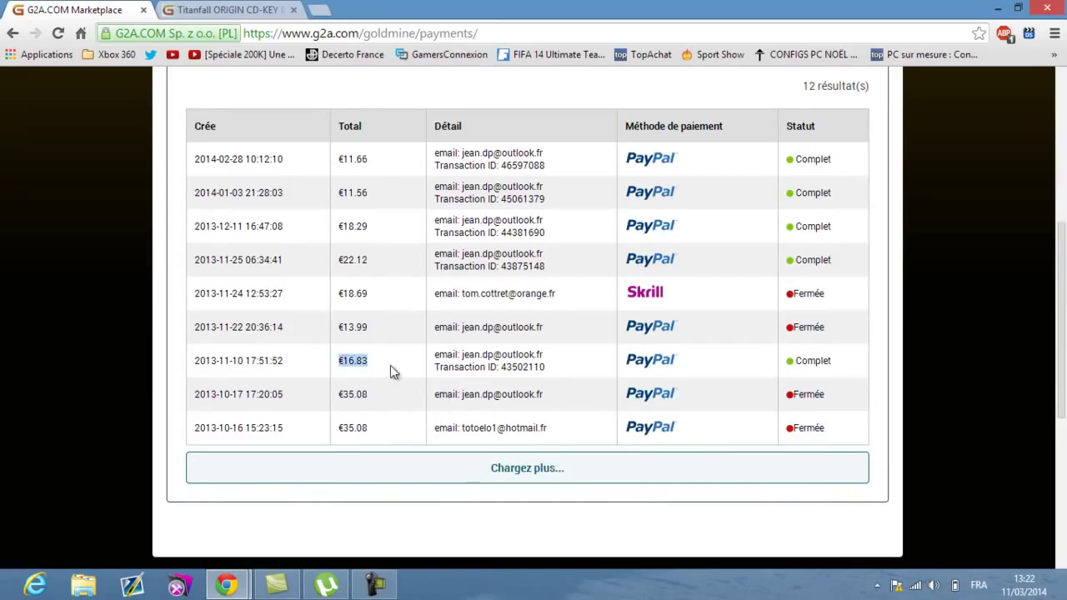
# - Examine the amounts and statuses of the listed payouts, loading the remaining older entries as well
pyautogui.moveTo(352, 281); pyautogui.dragTo(369, 265)
pyautogui.click(388, 269)
pyautogui.moveTo(336, 227); pyautogui.dragTo(369, 231)
pyautogui.click(357, 194)
pyautogui.click(536, 469)
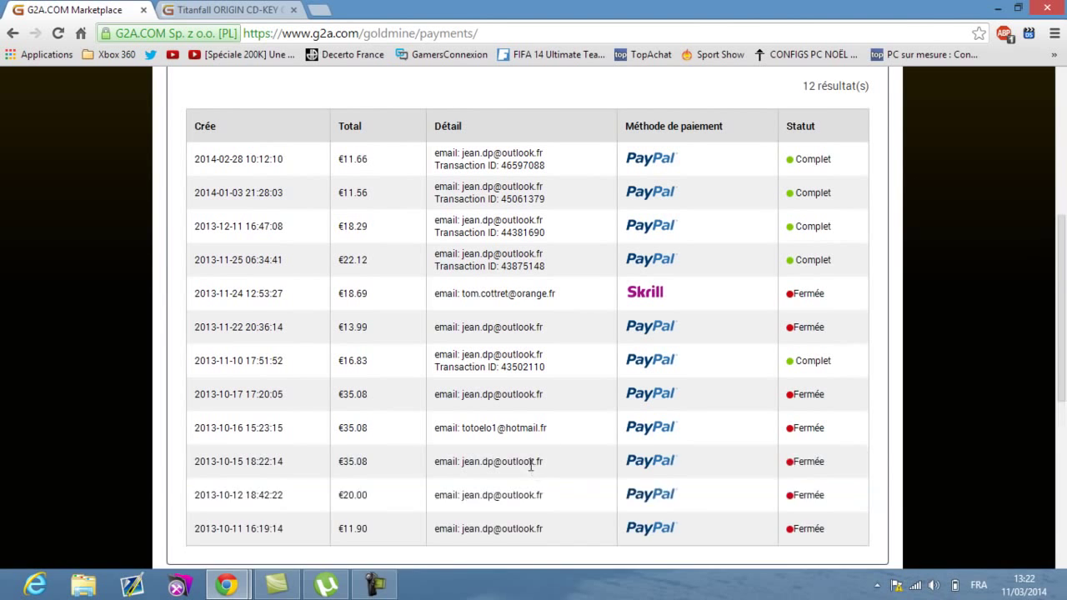
pyautogui.scroll(-2, 551, 409)
pyautogui.moveTo(808, 471); pyautogui.dragTo(163, 301)
pyautogui.click(323, 377)
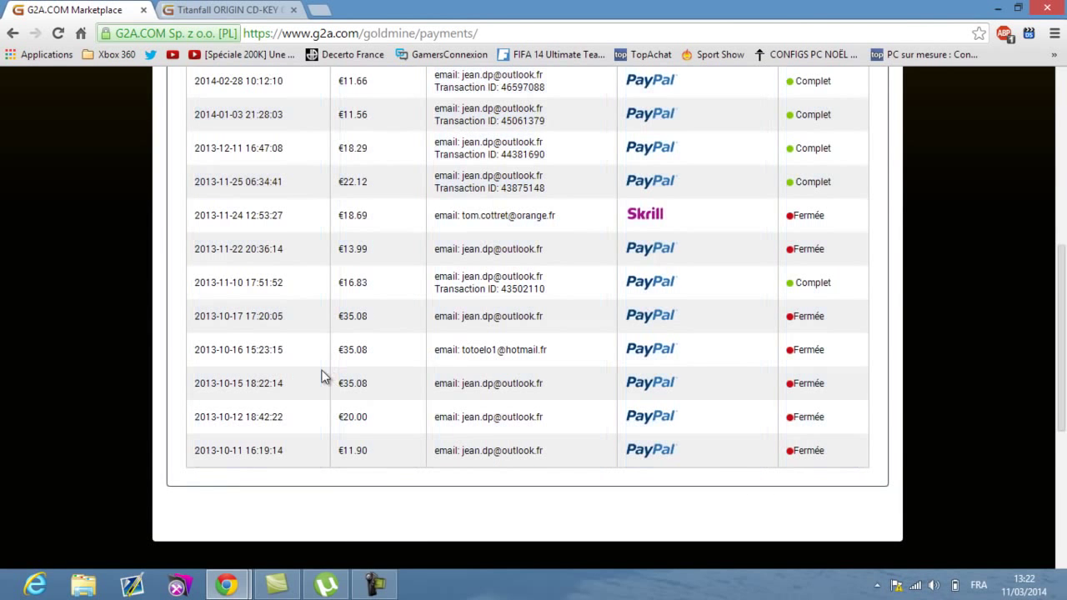
pyautogui.scroll(4, 444, 424)
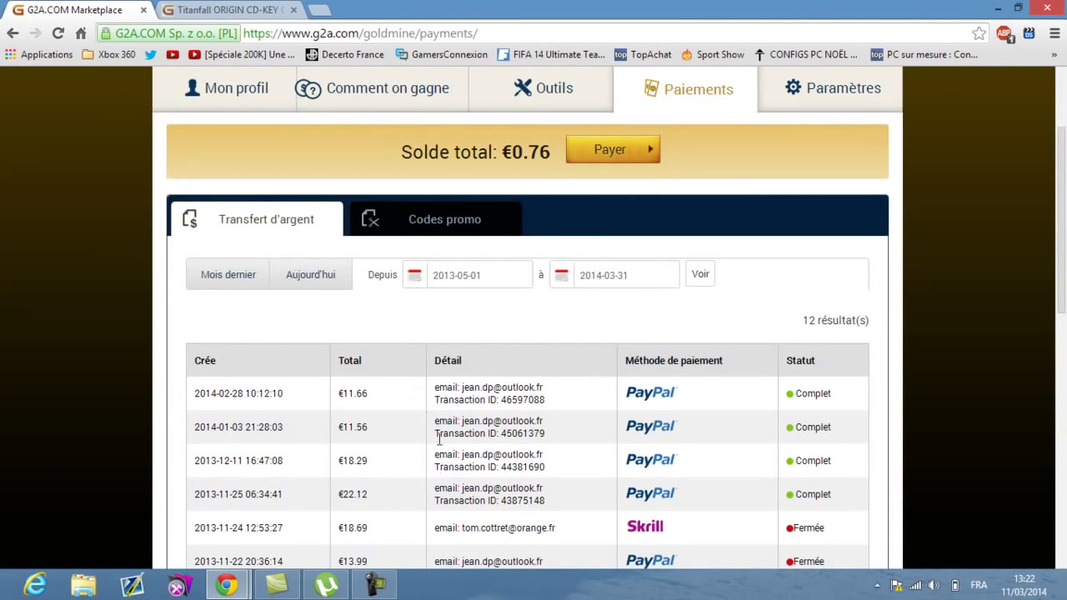
pyautogui.scroll(2, 412, 393)
# - Open paypal.com in a new tab and go to the account overview
pyautogui.click(318, 10)
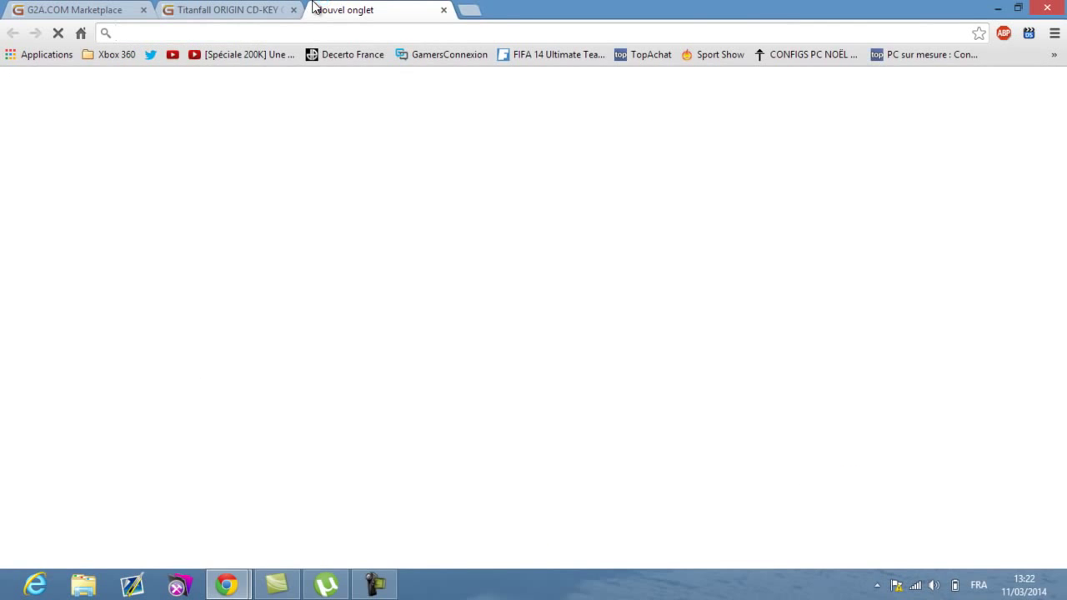
pyautogui.write('paypal.com')
pyautogui.press('Return')
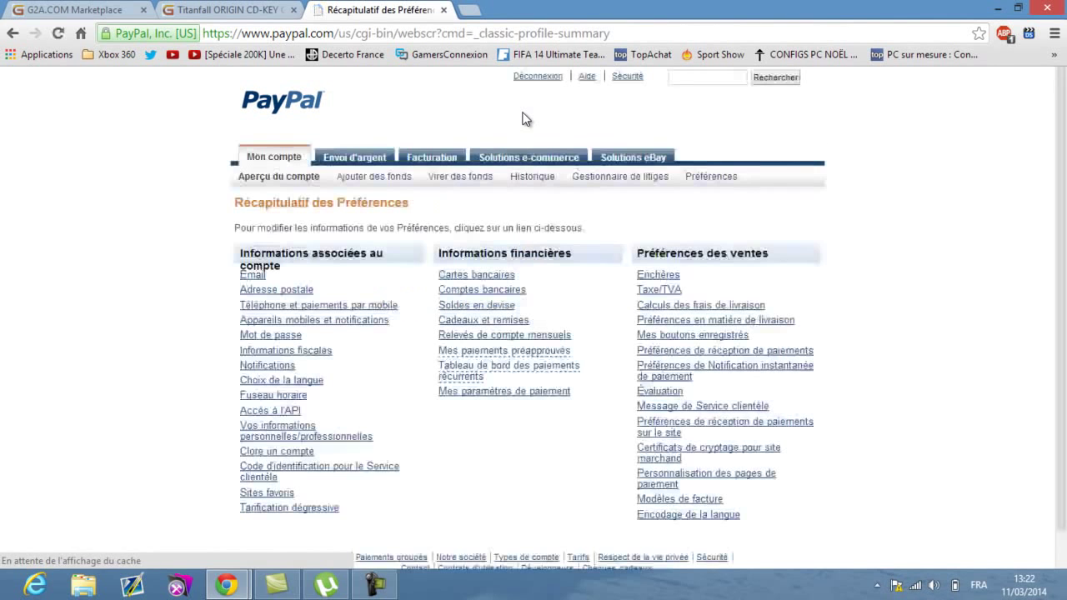
pyautogui.click(302, 176)
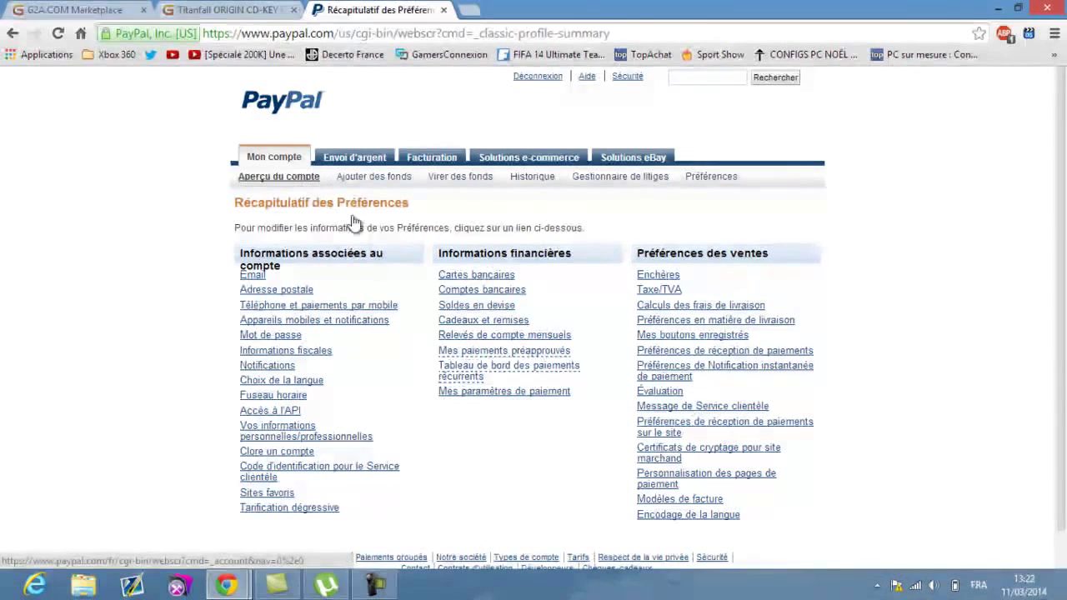
pyautogui.scroll(-1, 428, 237)
pyautogui.scroll(1, 428, 237)
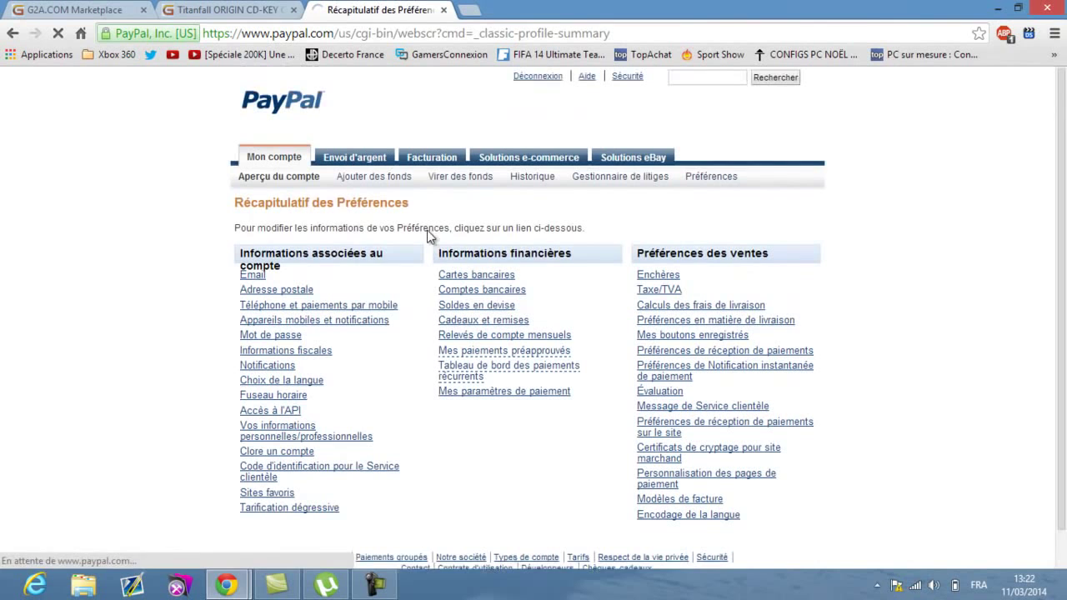
pyautogui.click(305, 175)
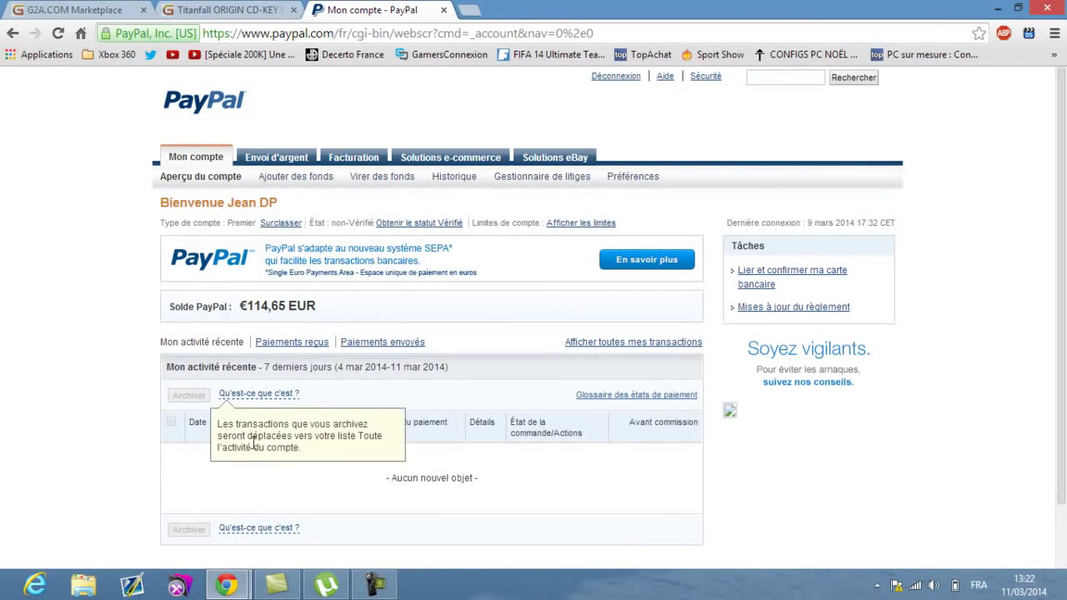
pyautogui.moveTo(263, 389)
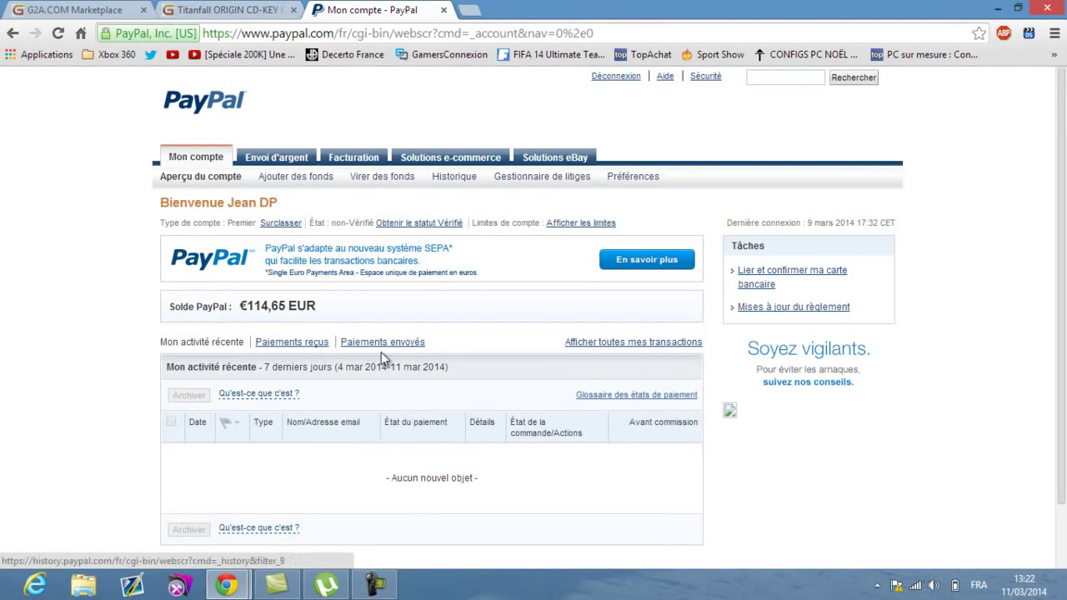
# - Open the PayPal transaction history and display the payments received since 10/02/2009
pyautogui.click(621, 344)
pyautogui.scroll(-2, 283, 348)
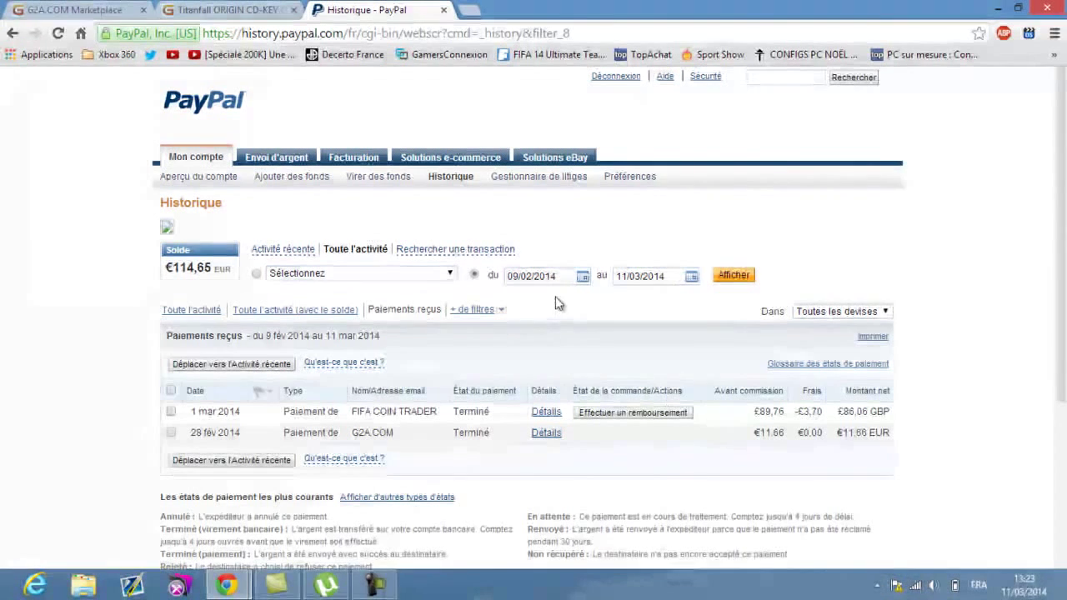
pyautogui.click(582, 276)
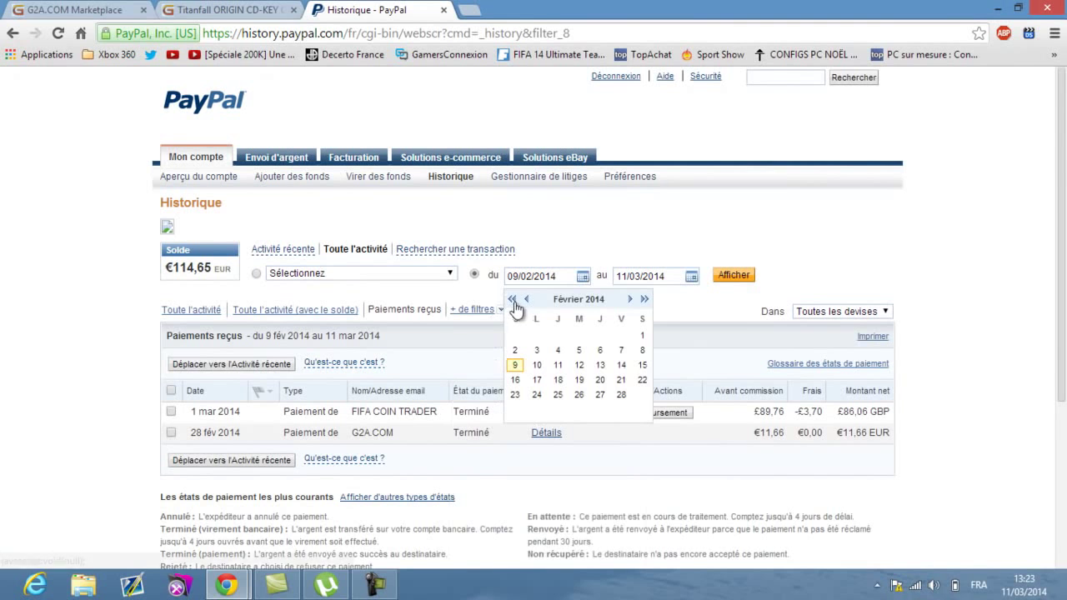
pyautogui.click(511, 299)
pyautogui.click(511, 299)
pyautogui.click(511, 299)
pyautogui.click(512, 299)
pyautogui.click(511, 299)
pyautogui.click(556, 350)
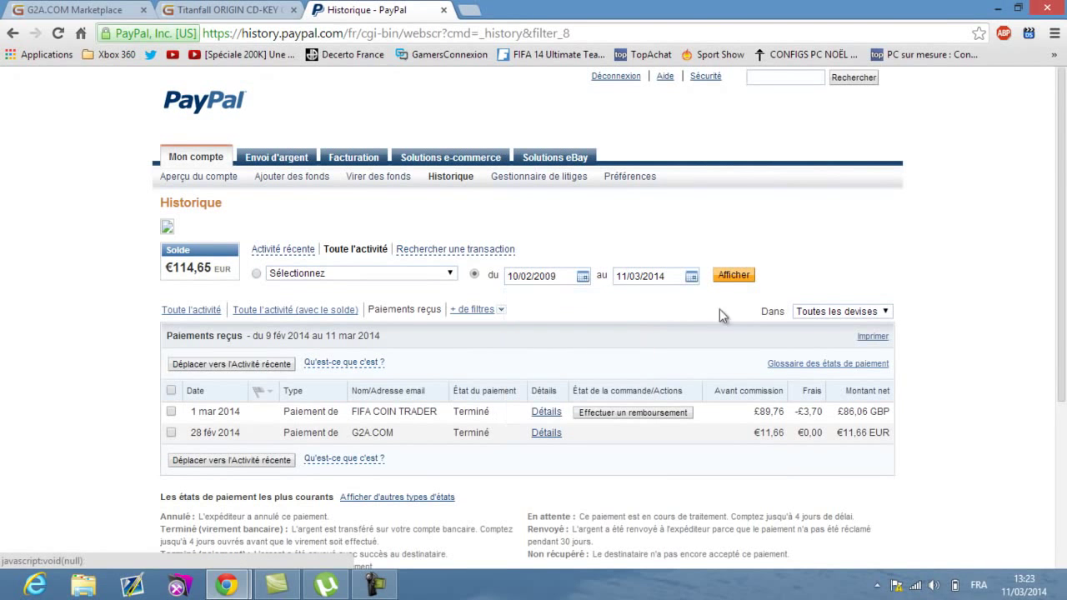
pyautogui.click(732, 275)
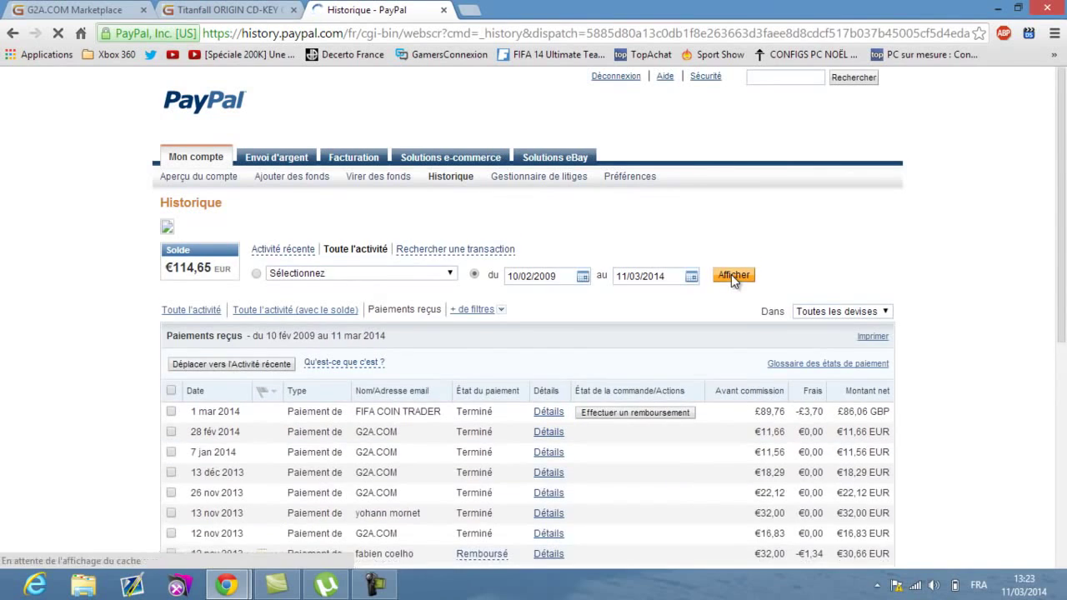
# - Check the net amounts of the G2A.COM payments in the PayPal history and close the PayPal tab
pyautogui.scroll(-2, 750, 316)
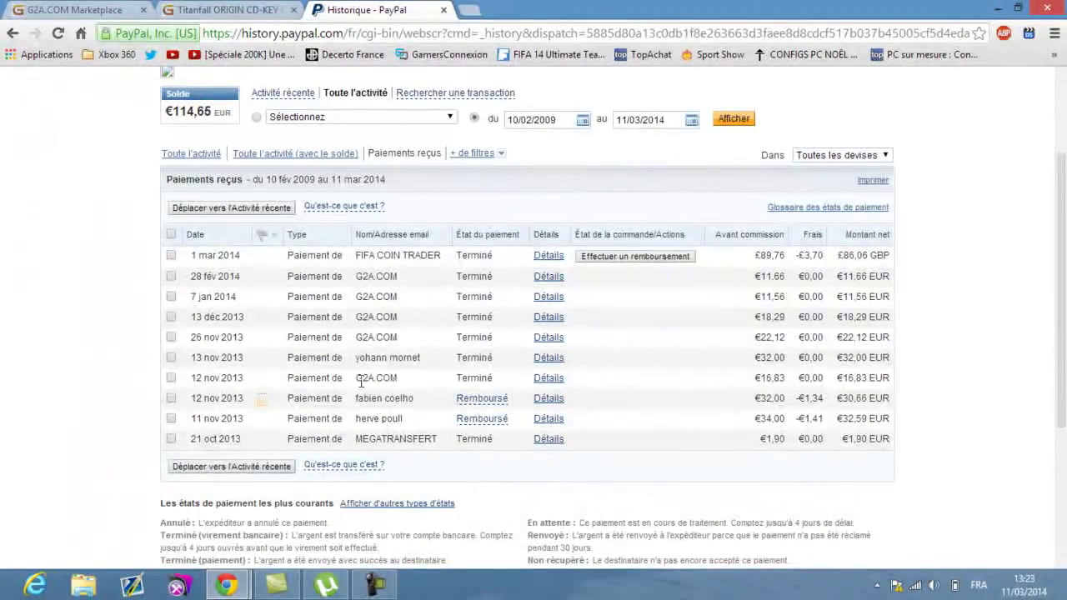
pyautogui.moveTo(849, 379); pyautogui.dragTo(875, 386)
pyautogui.click(852, 337)
pyautogui.scroll(3, 486, 426)
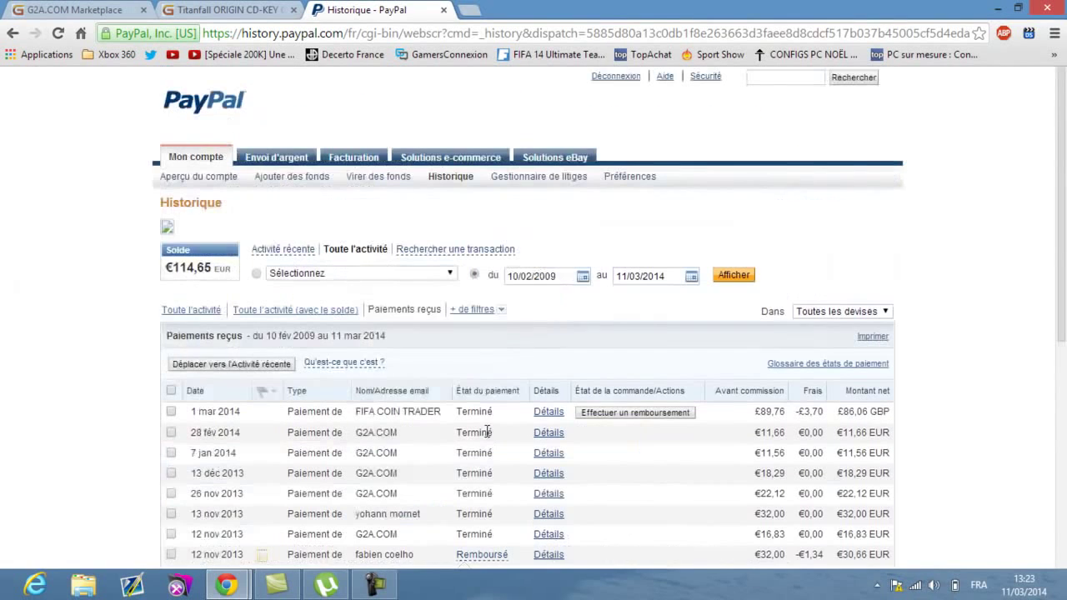
pyautogui.click(445, 12)
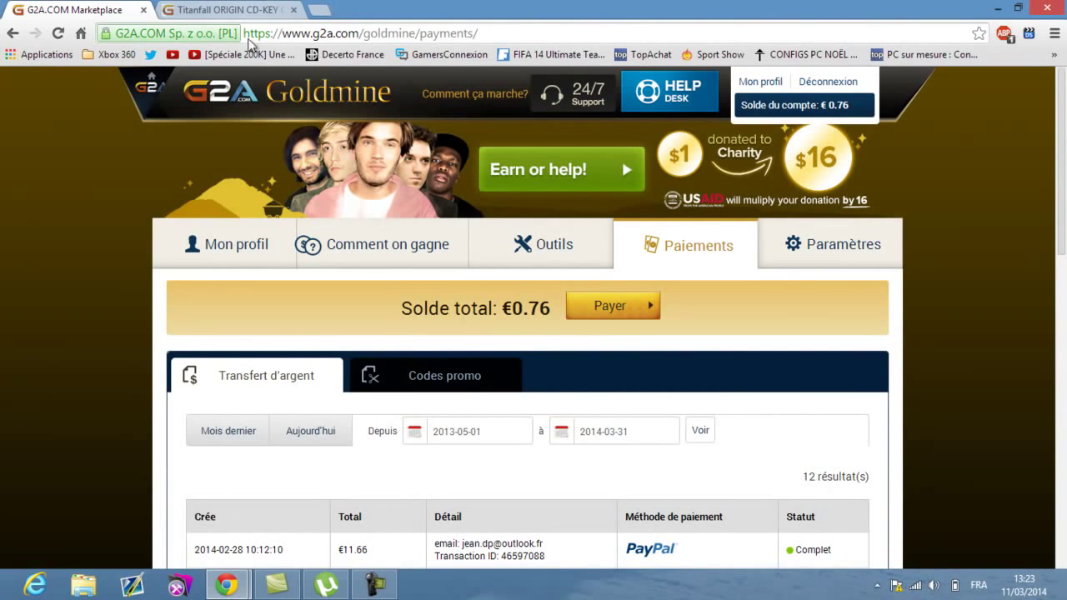
# - Return to the Goldmine profile, open Lien d'invitation and copy the personal invitation link meant for friends
pyautogui.click(243, 245)
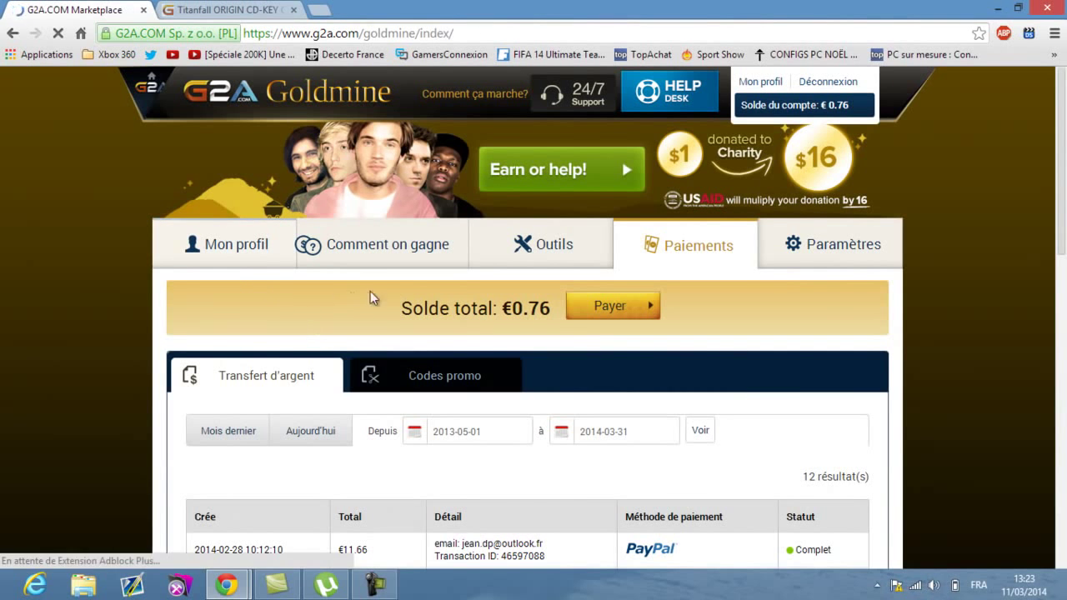
pyautogui.click(748, 311)
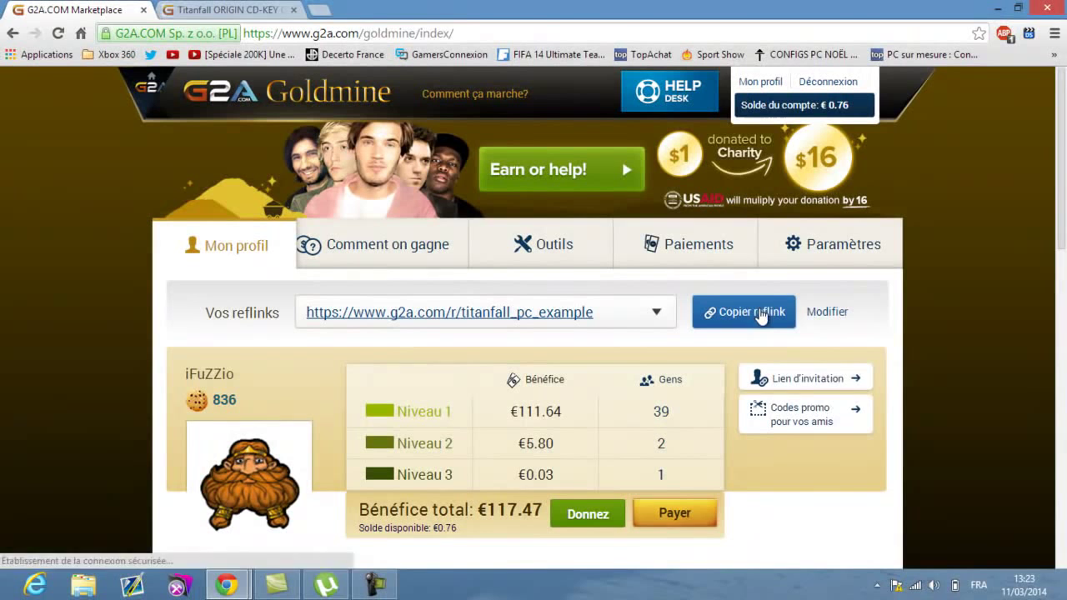
pyautogui.click(807, 380)
pyautogui.scroll(-2, 807, 380)
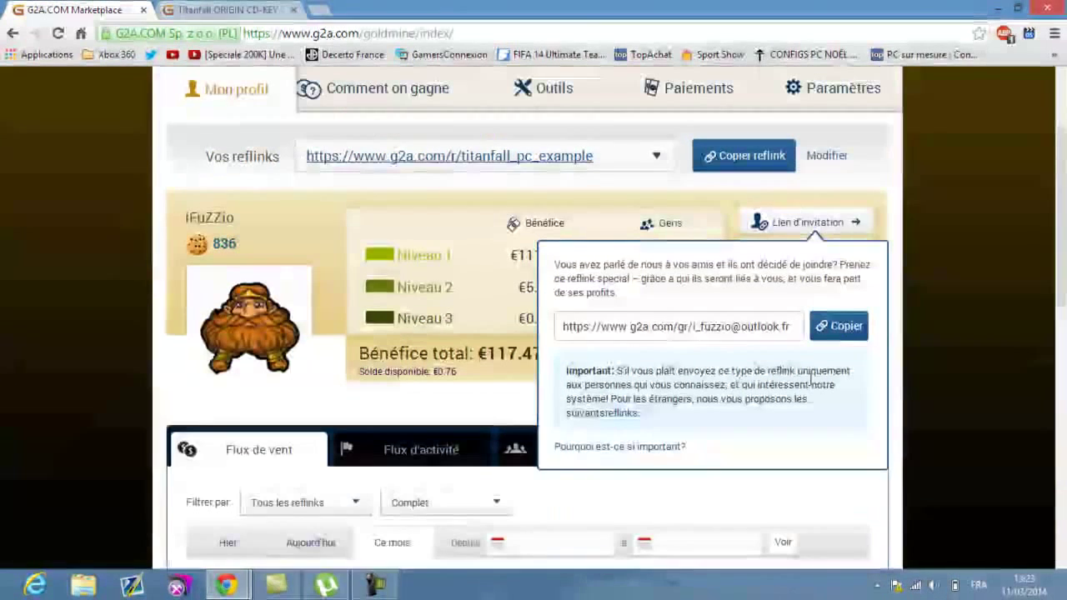
pyautogui.click(842, 326)
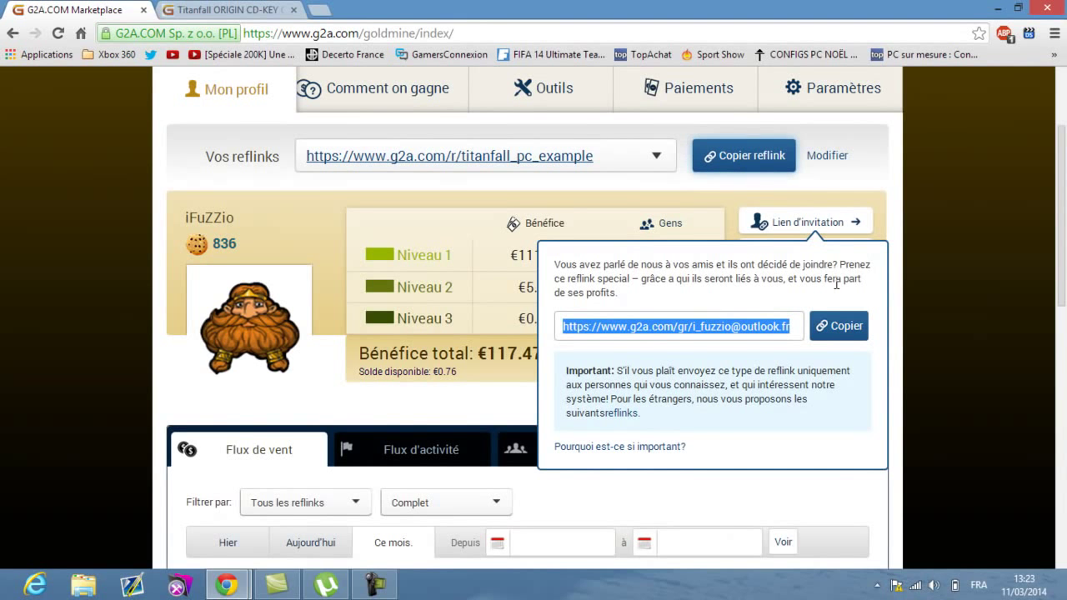
pyautogui.click(856, 182)
pyautogui.scroll(1, 842, 234)
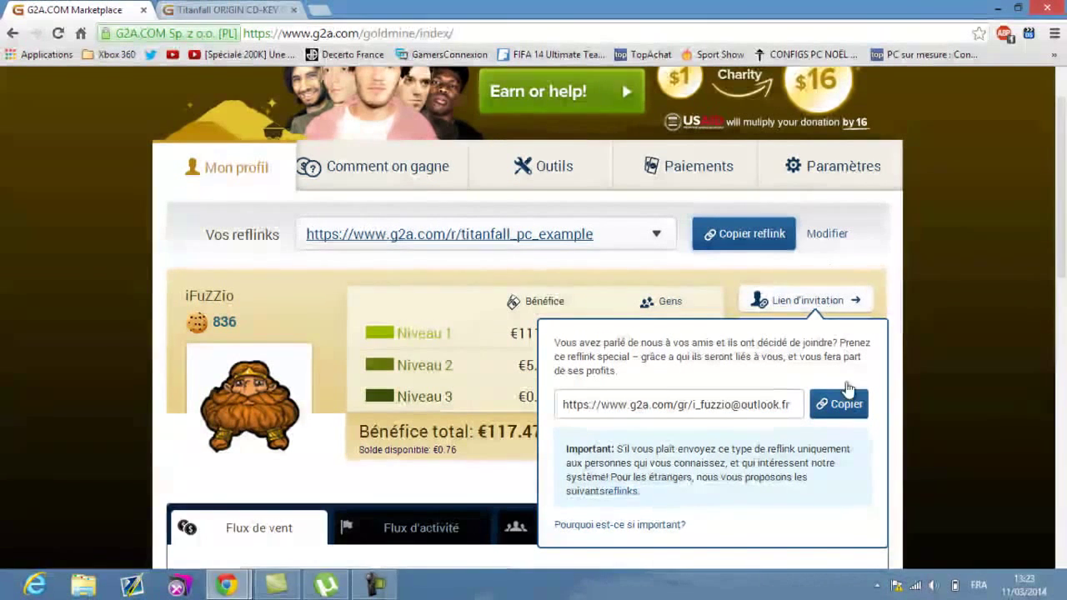
pyautogui.scroll(1, 847, 389)
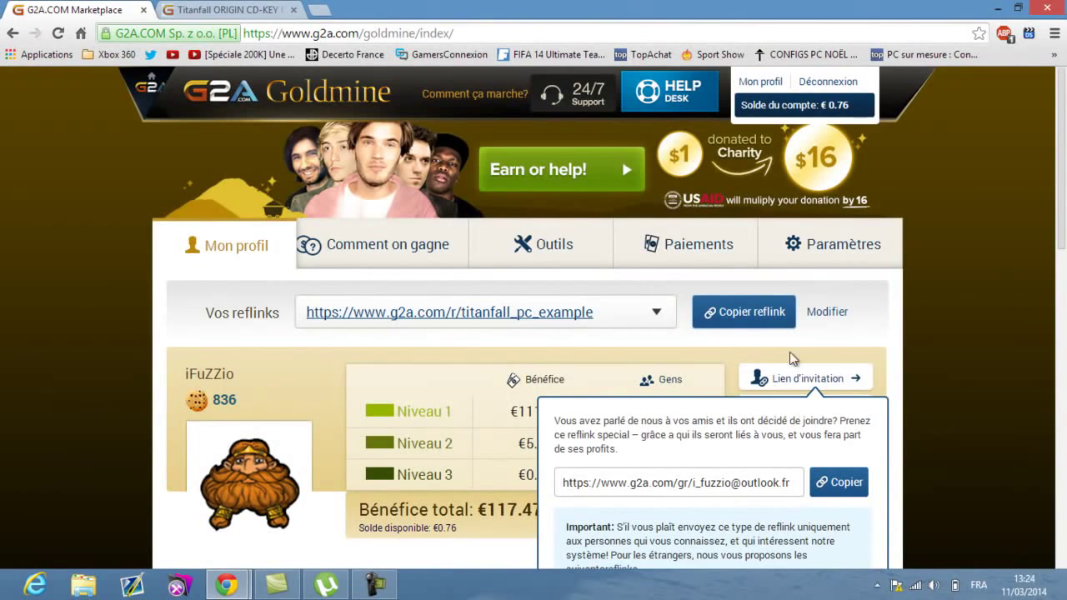